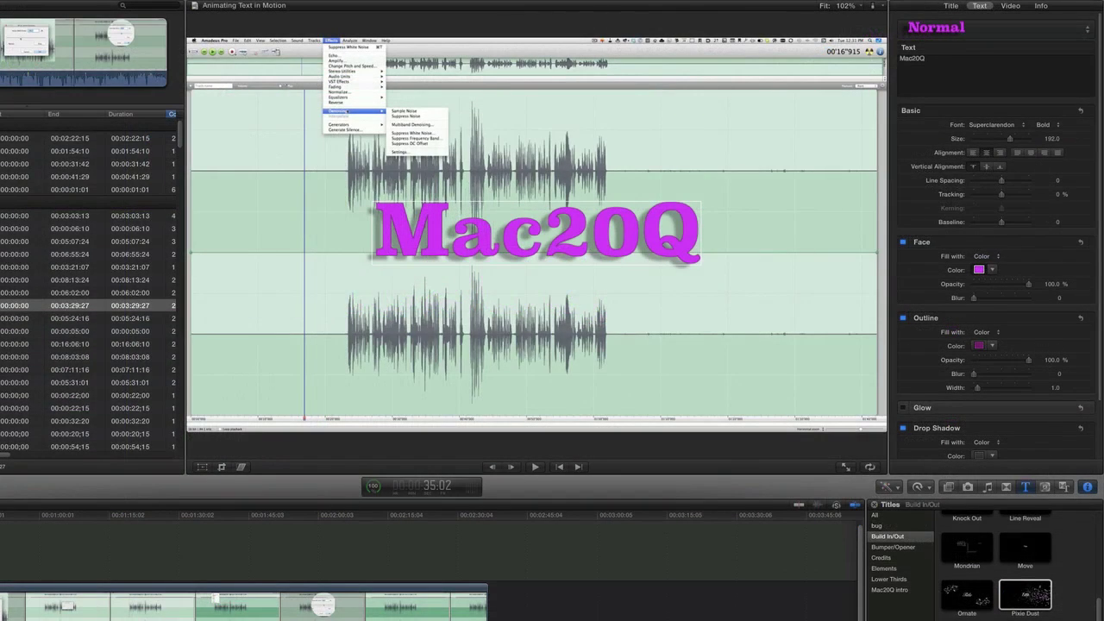
Step: Darken the Mac20Q face colour to purple and turn off its outline
left_click(979, 269)
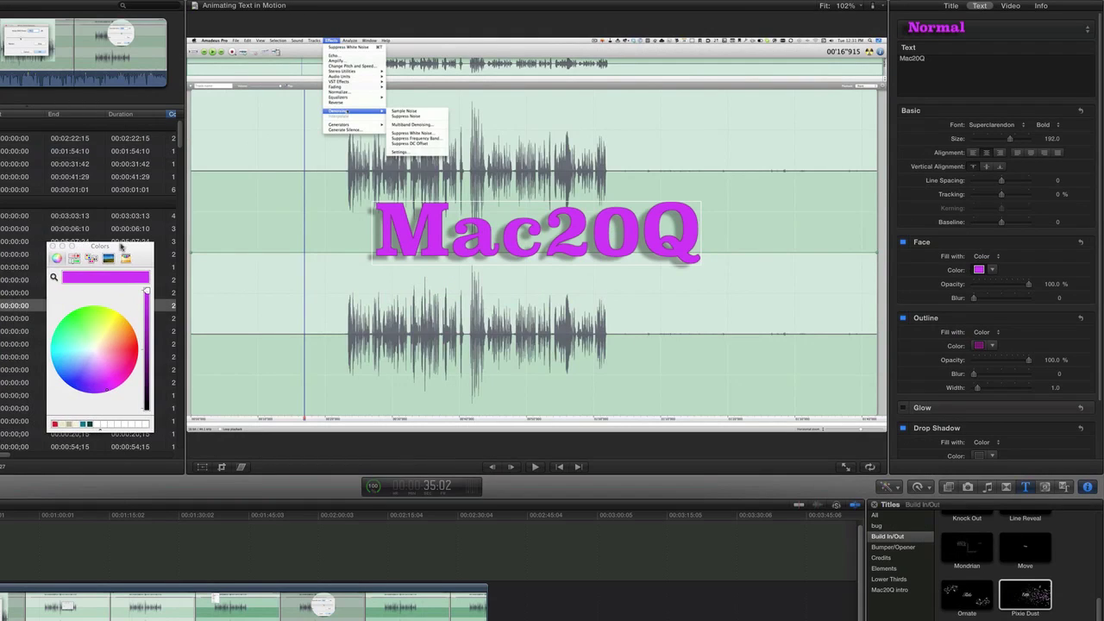
left_click(148, 322)
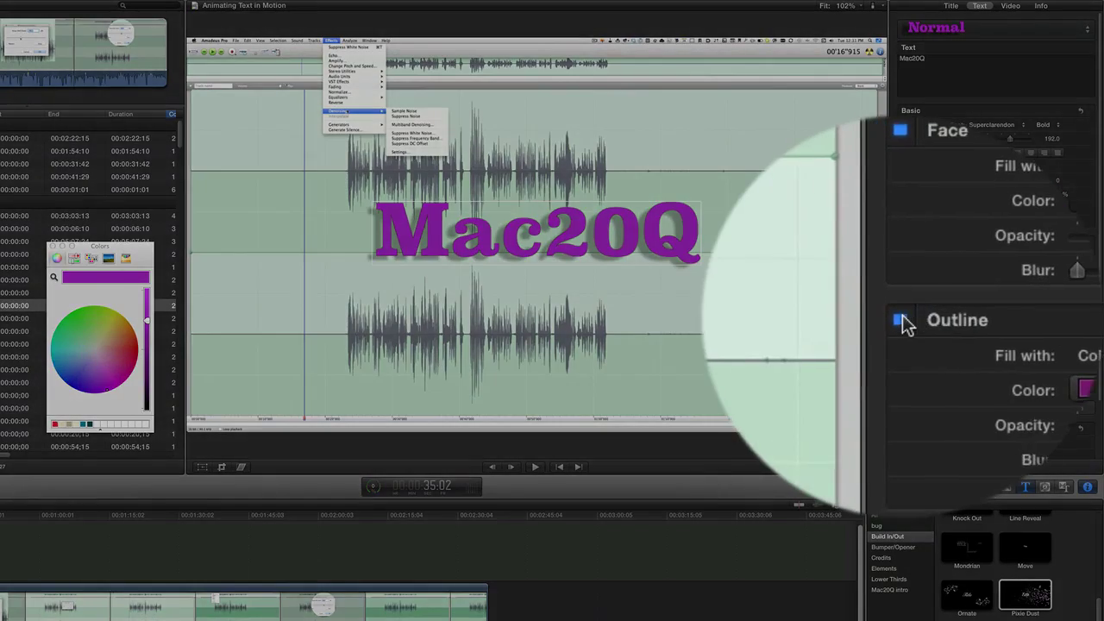
left_click(902, 321)
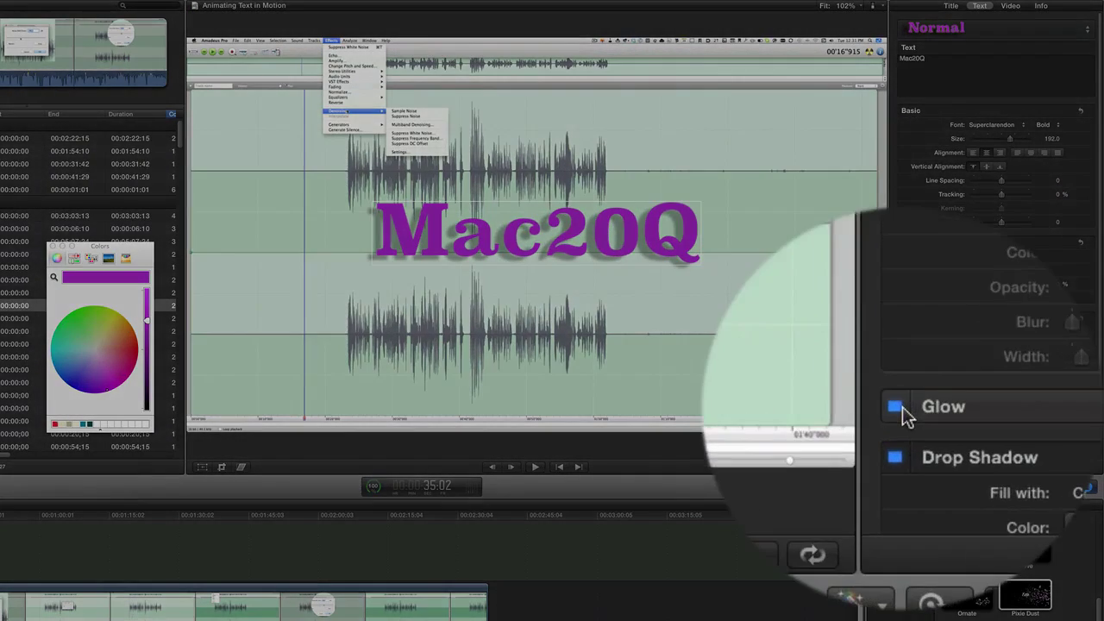
Step: Add a pale yellow glow with radius 39 and blur about 4.55
left_click(903, 408)
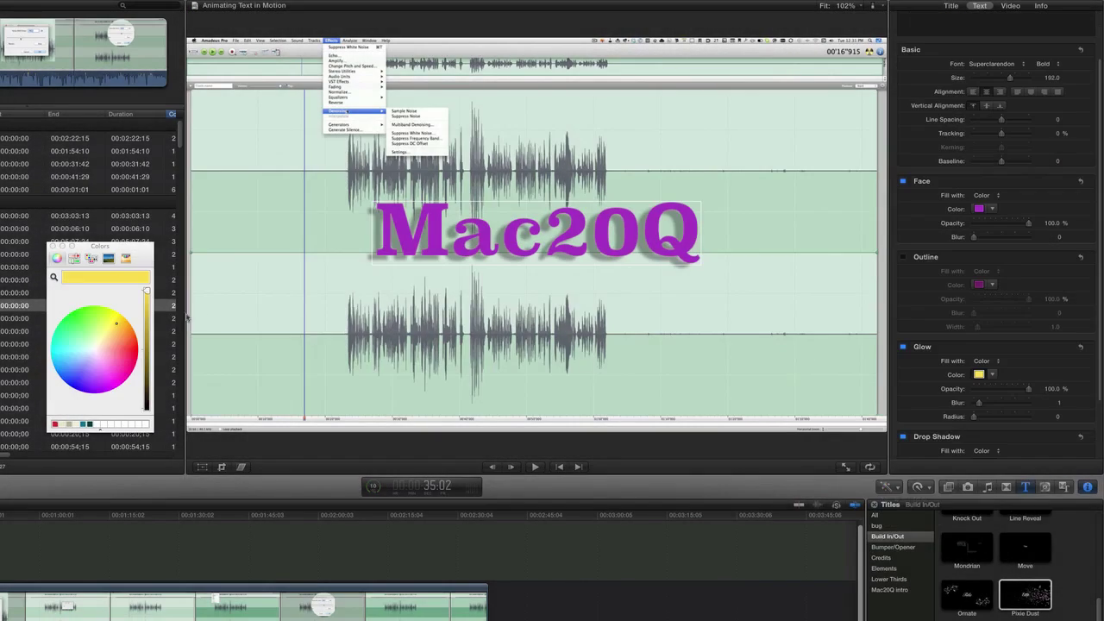
left_click(106, 333)
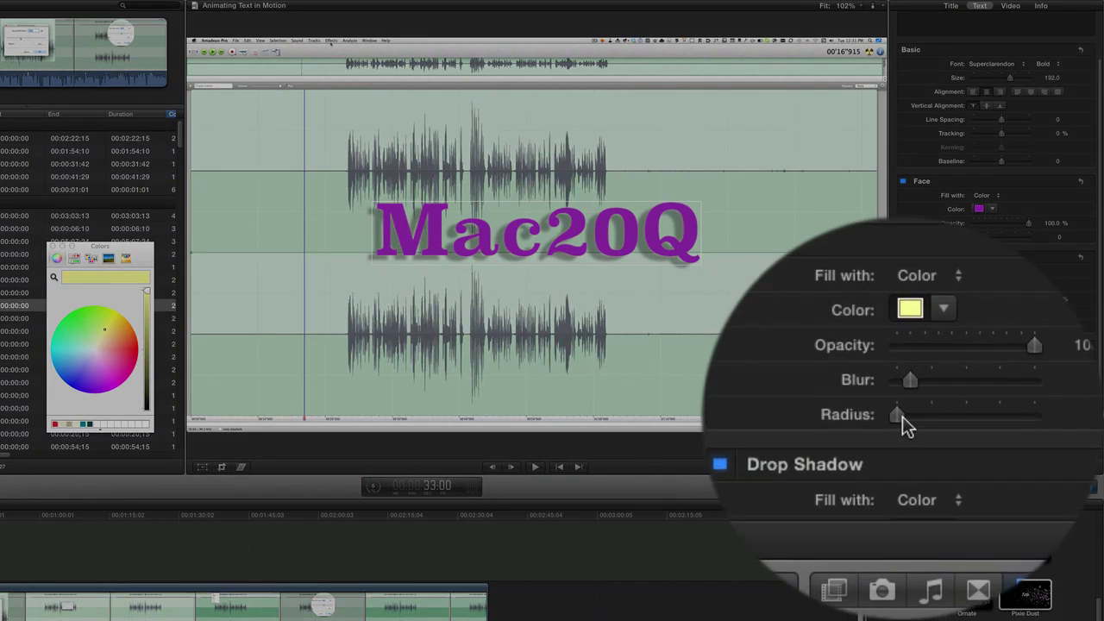
left_click_drag(975, 417, 984, 417)
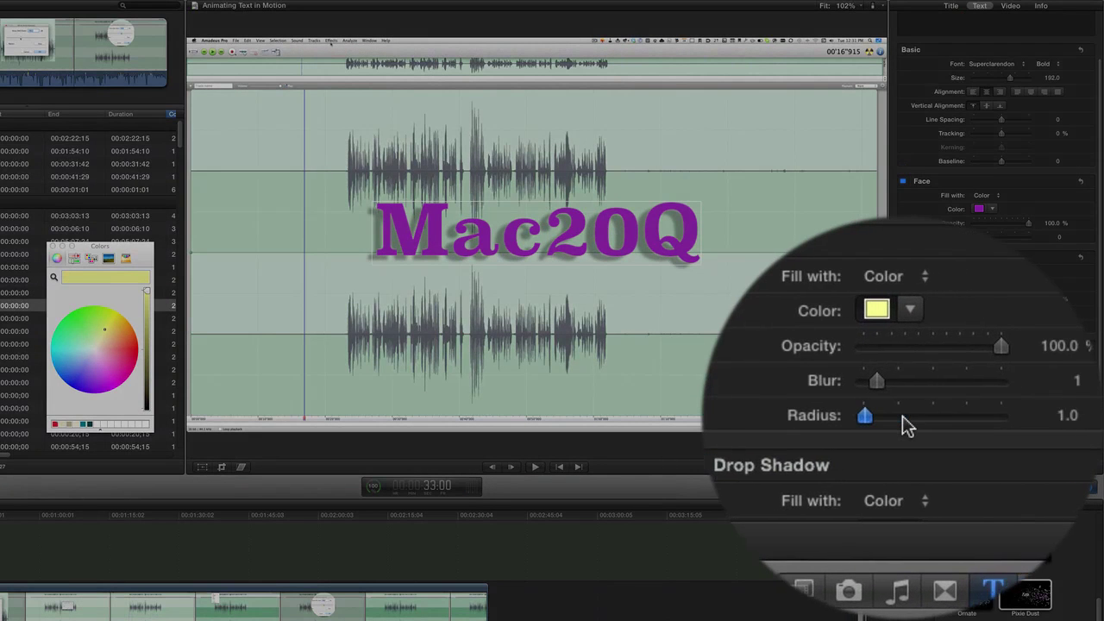
left_click_drag(902, 416, 917, 416)
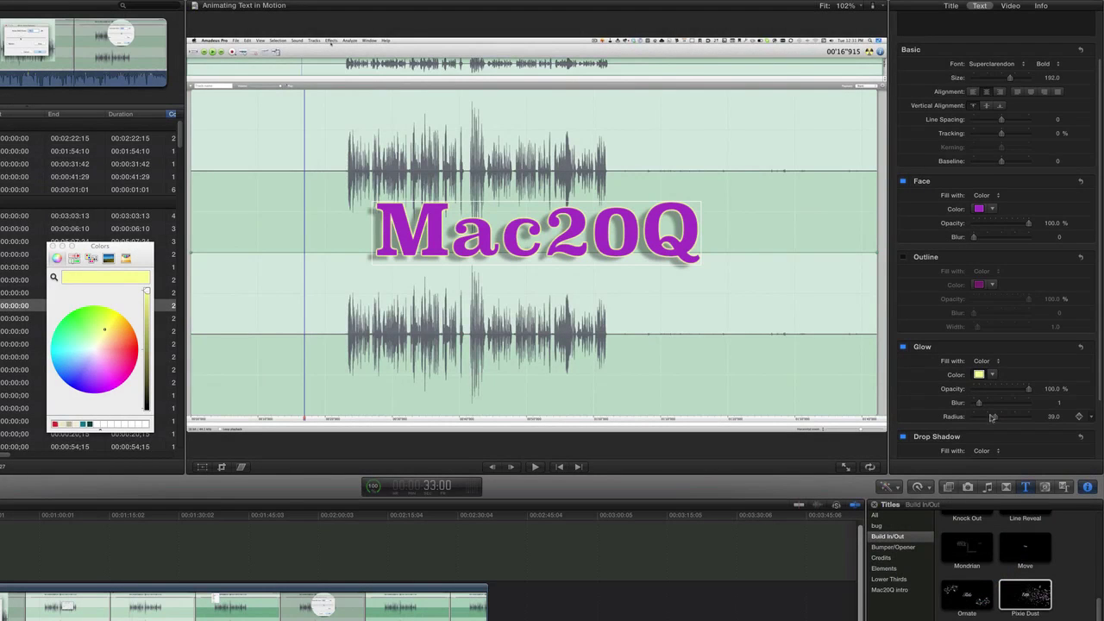
left_click_drag(979, 402, 997, 409)
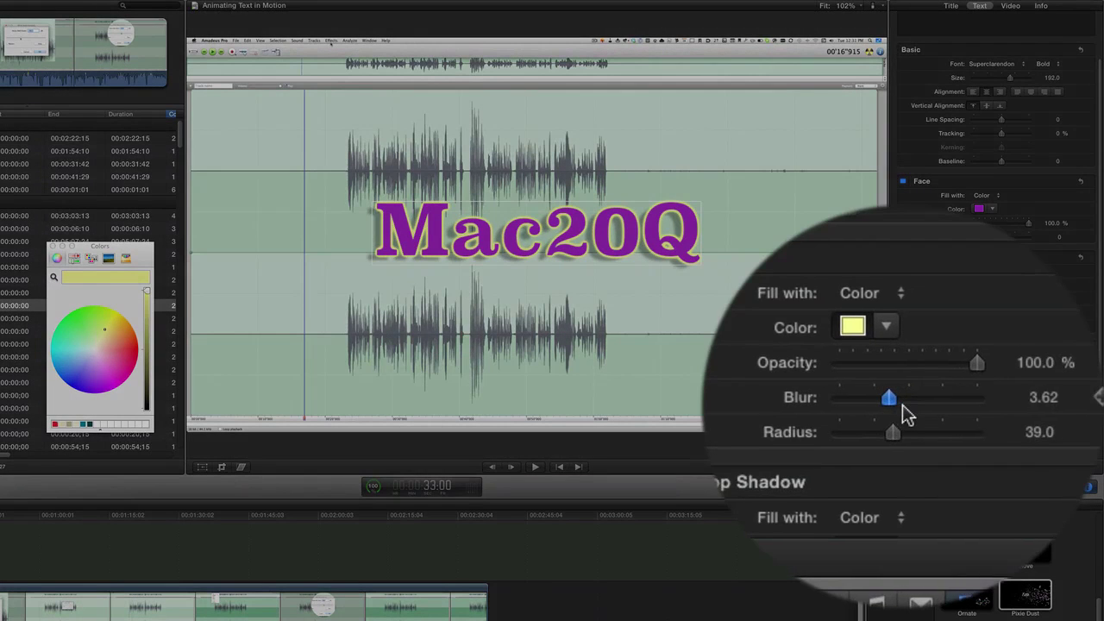
left_click_drag(906, 414, 906, 414)
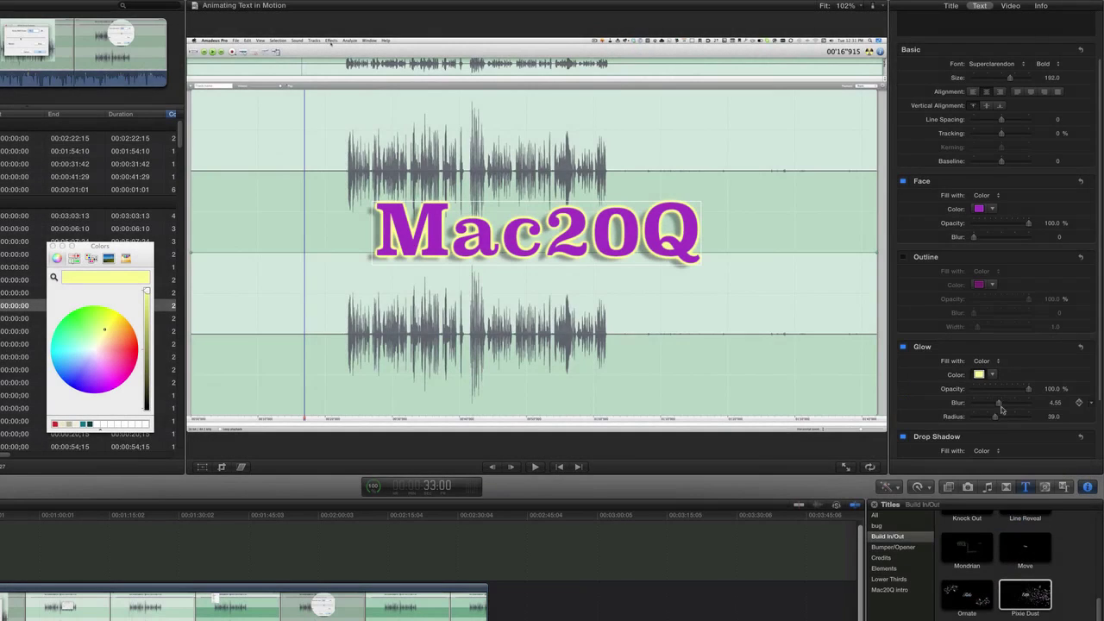
Step: Switch the Mac20Q title font from Superclarendon to Trebuchet MS
scroll(963, 151, "up", 3)
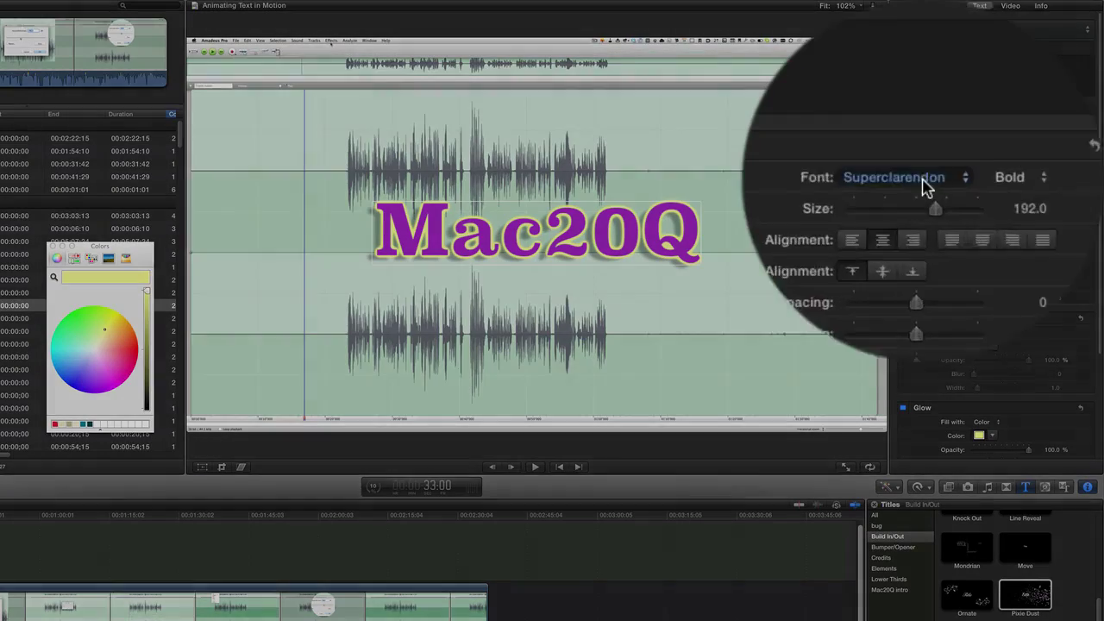
left_click(1006, 127)
scroll(903, 218, "down", 3)
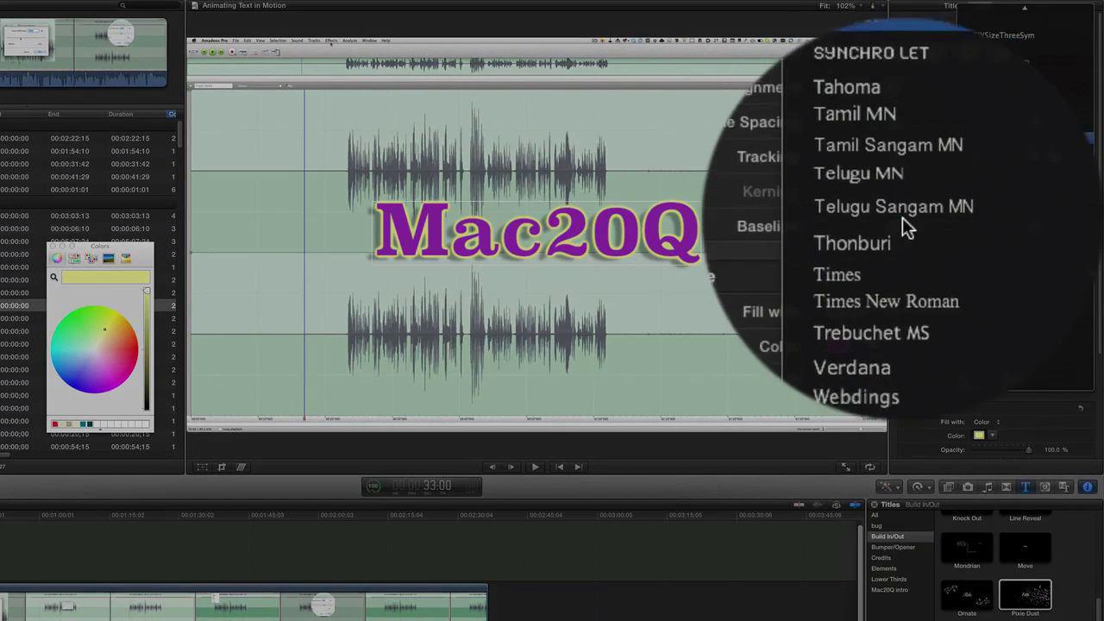
left_click(943, 276)
scroll(1008, 15, "down", 3)
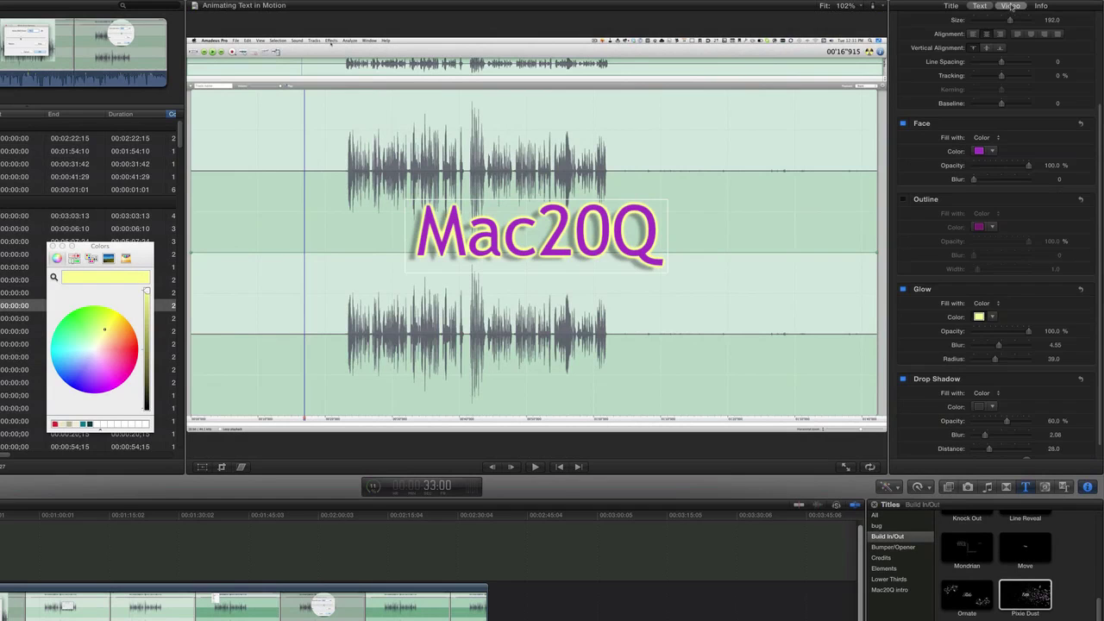
left_click(1011, 6)
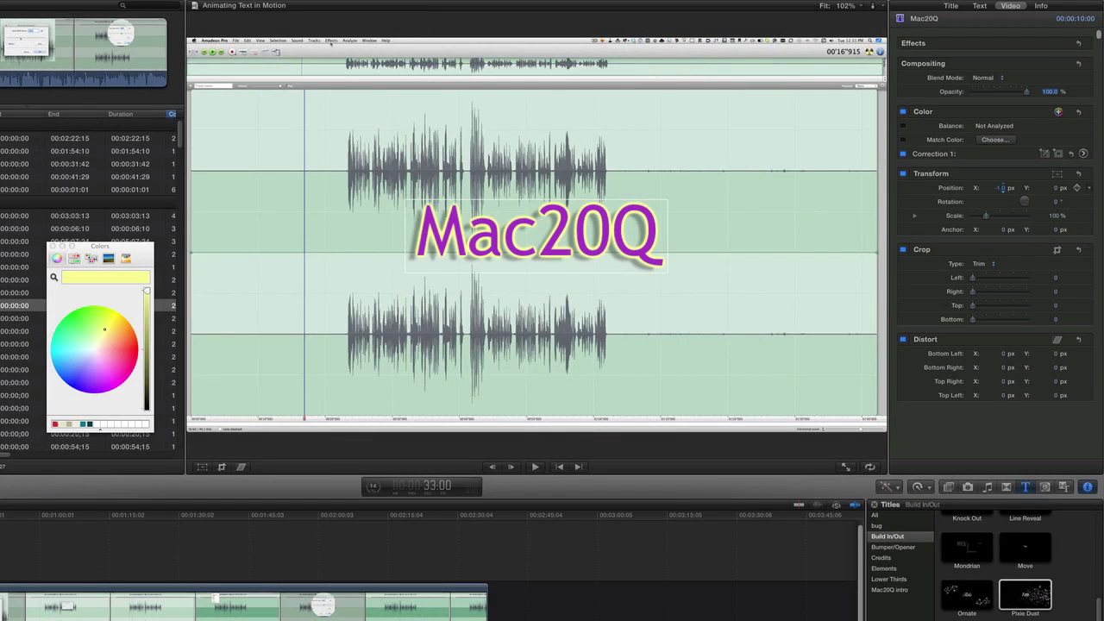
Step: Scrub Position X and Y to 48.8 px and 32.8 px, placing Mac20Q top-right
left_click_drag(1003, 188, 1001, 190)
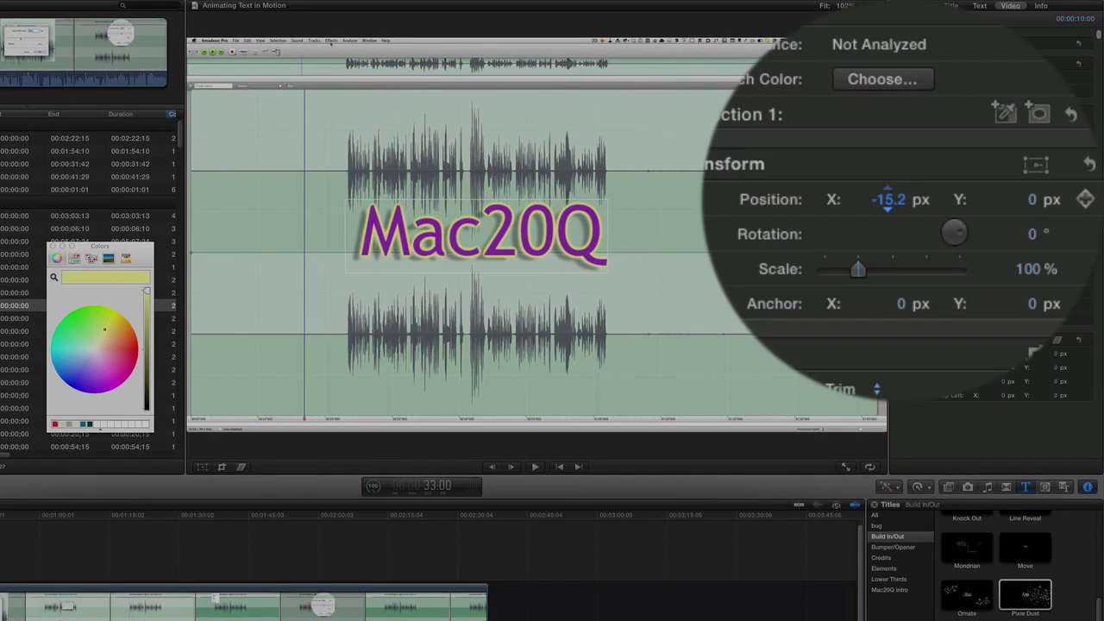
left_click_drag(888, 207, 893, 199)
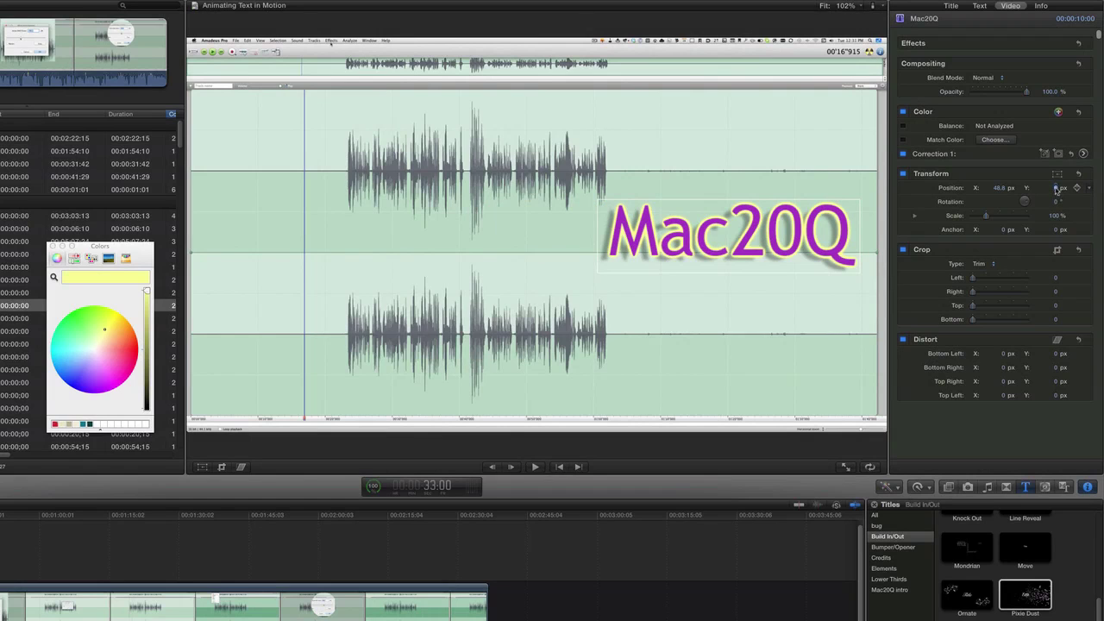
left_click_drag(1054, 188, 1057, 190)
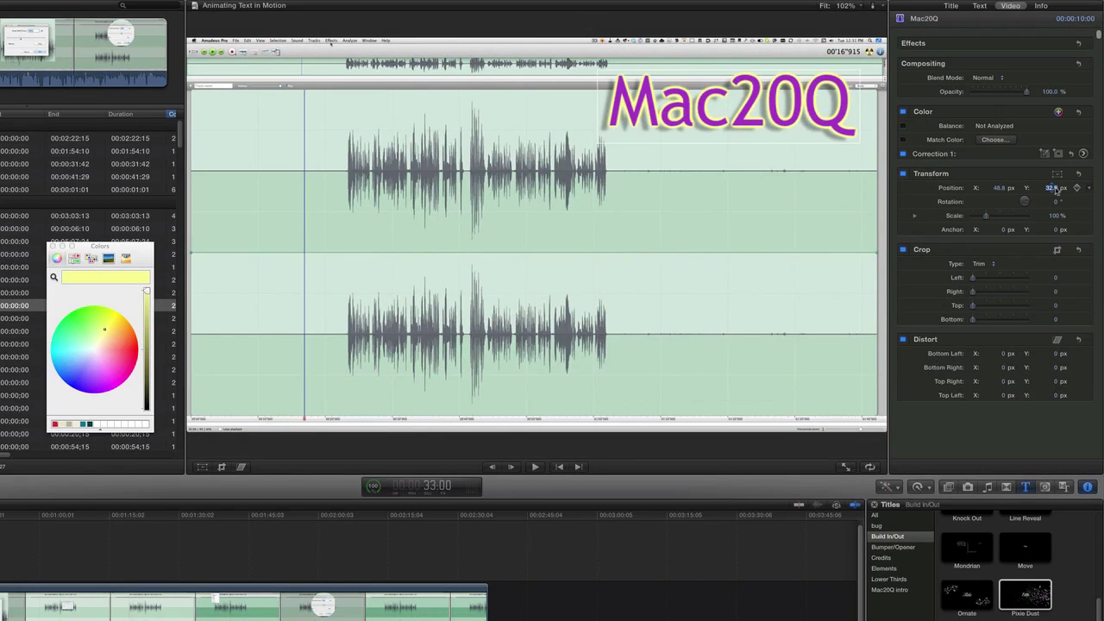
Step: Shrink Mac20Q to size 88, reposition it to X 66.6 px, Y 41.9 px, and preview
left_click(979, 6)
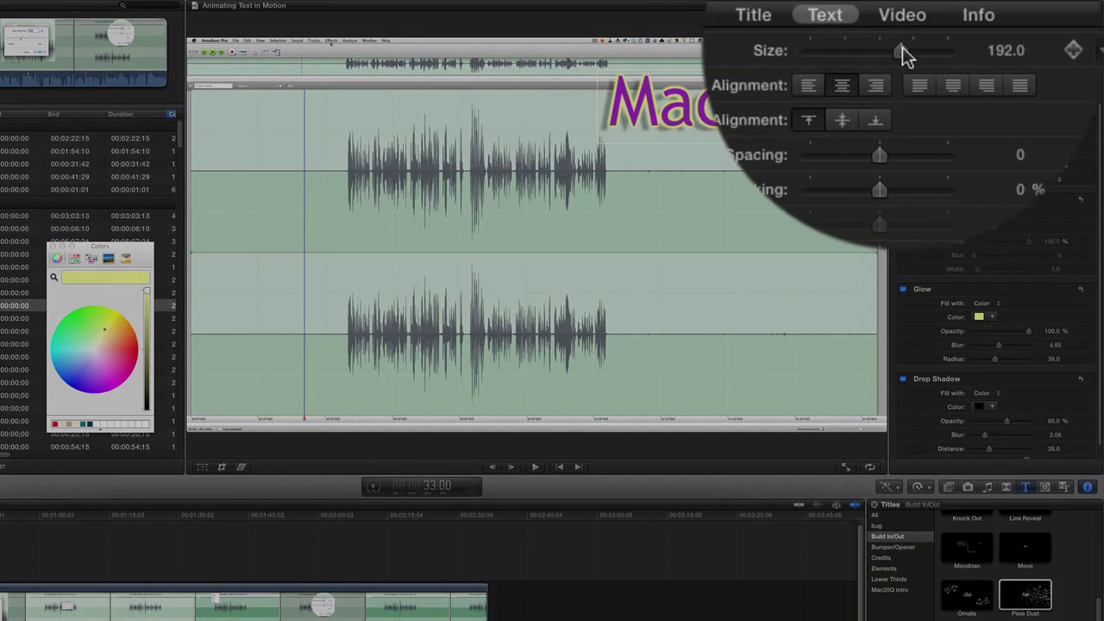
left_click_drag(897, 43, 903, 54)
left_click(1008, 7)
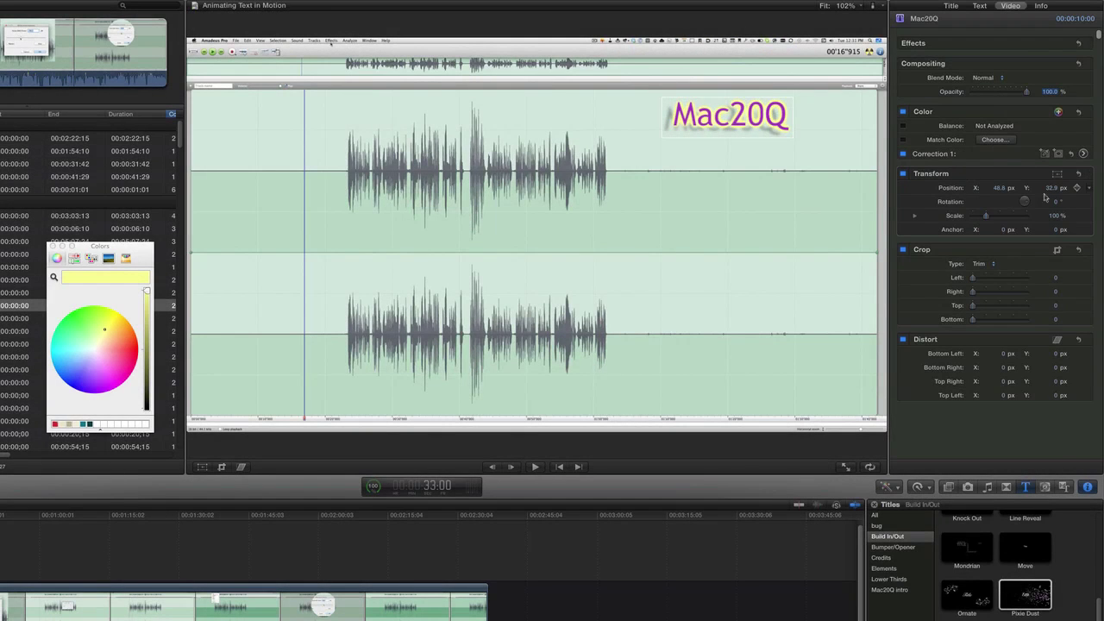
left_click_drag(1042, 197, 1046, 190)
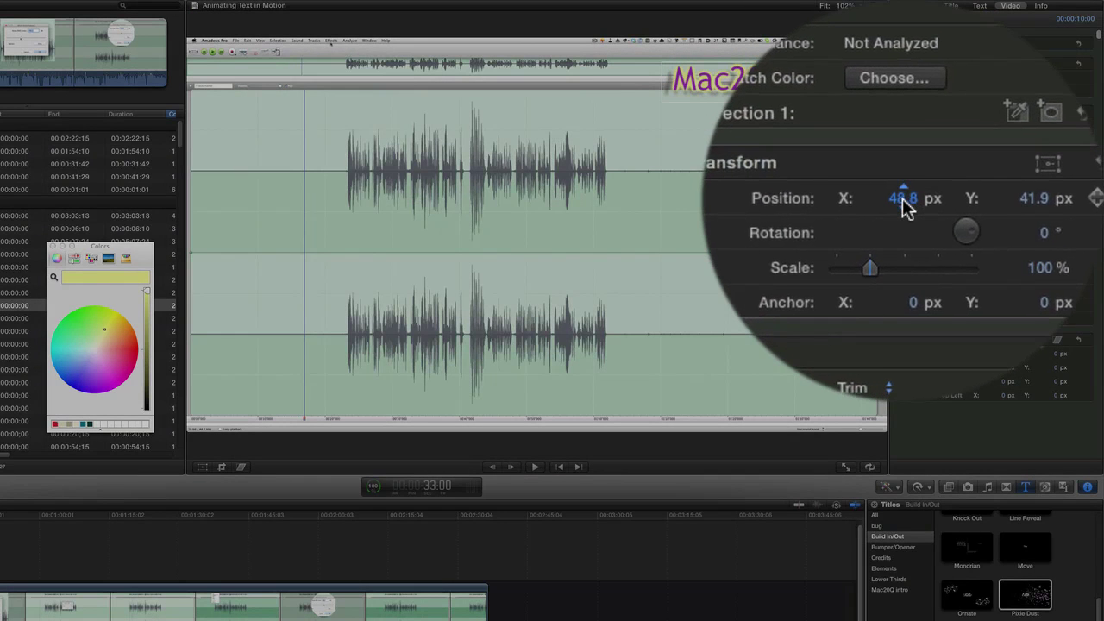
left_click_drag(903, 205, 894, 206)
left_click_drag(993, 187, 999, 187)
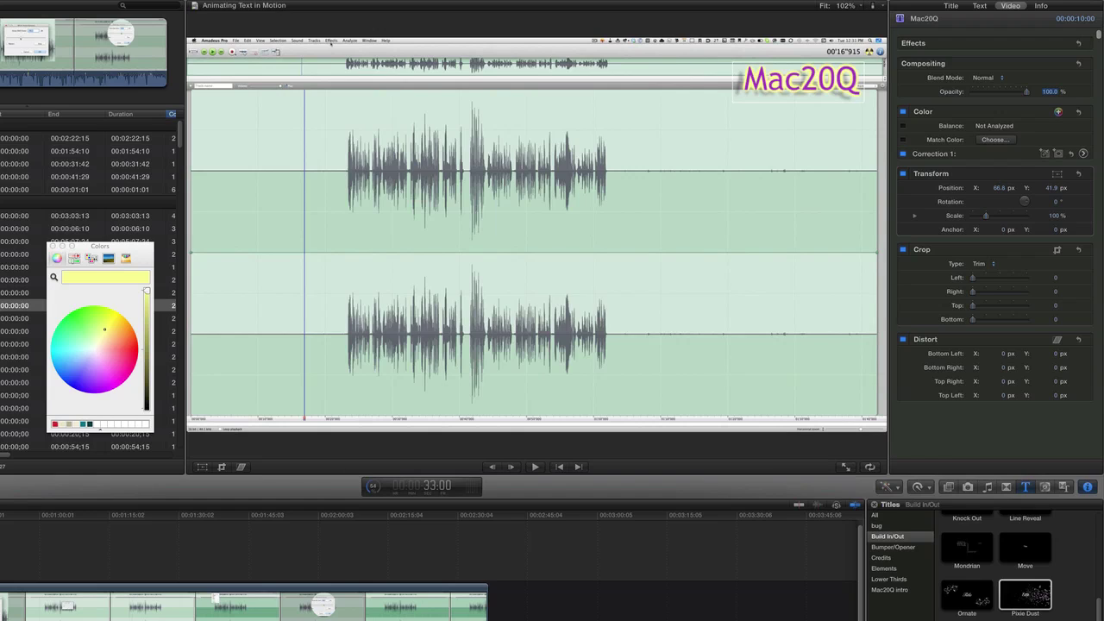
key("space")
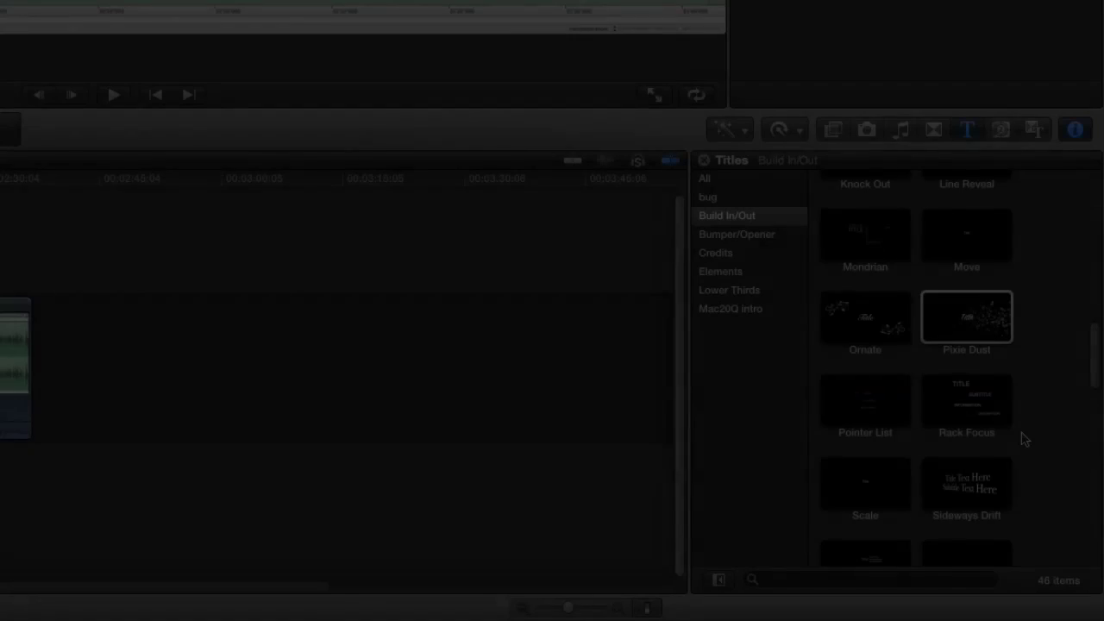
Step: Browse the Titles sidebar through Credits and Elements to the Lower Thirds collection
scroll(1023, 440, "down", 4)
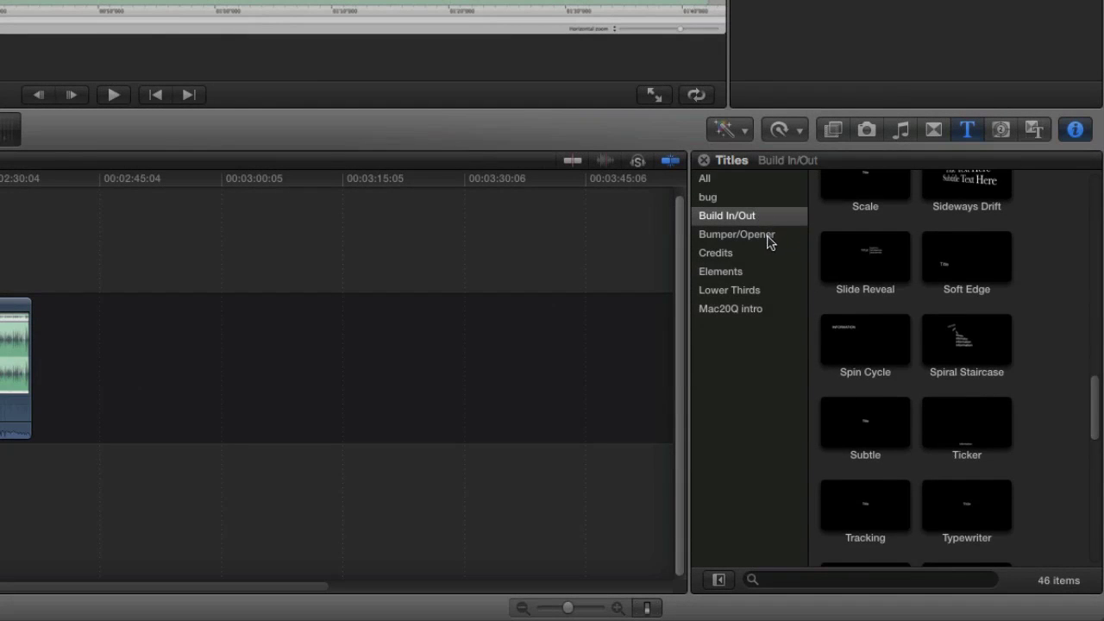
left_click(770, 239)
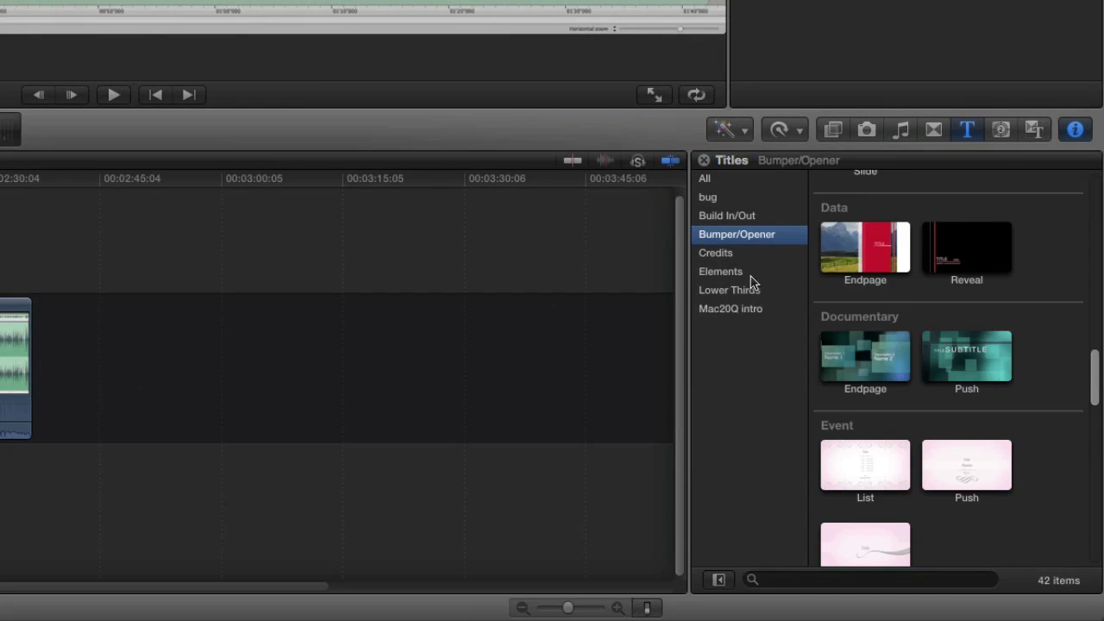
left_click(728, 257)
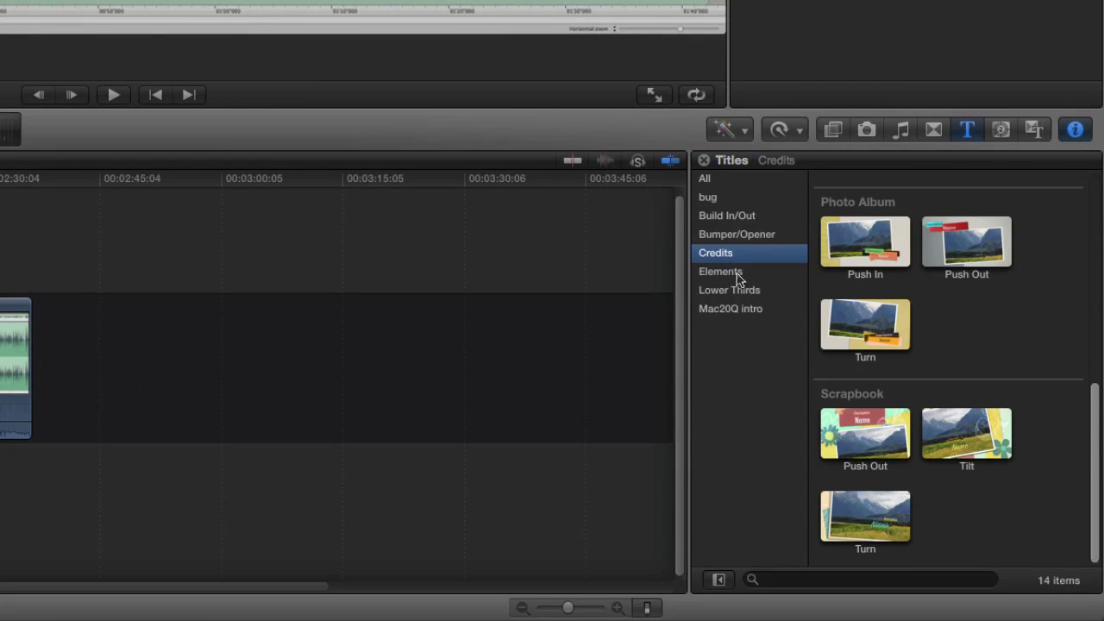
left_click(736, 275)
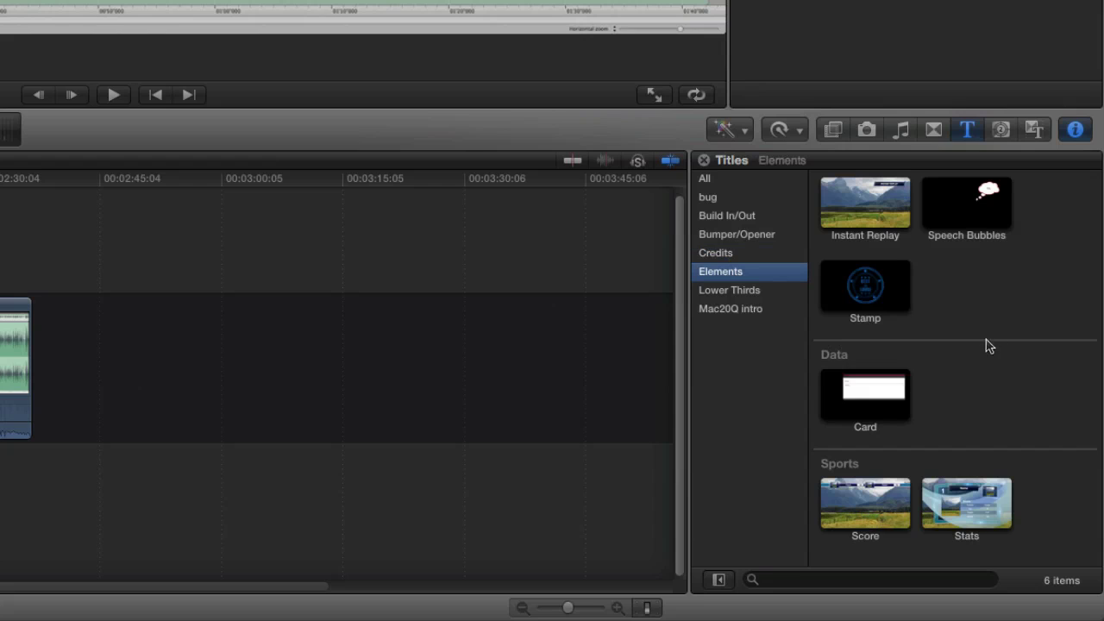
left_click(1018, 311)
left_click(736, 291)
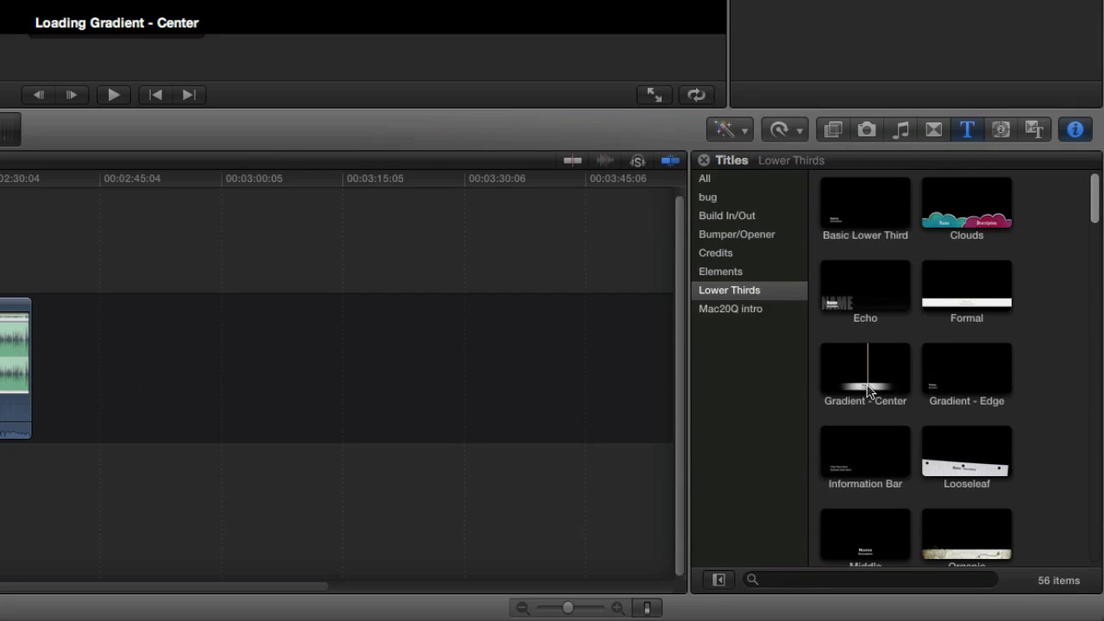
Step: Select the Gradient - Center lower third in the Titles browser
left_click(868, 391)
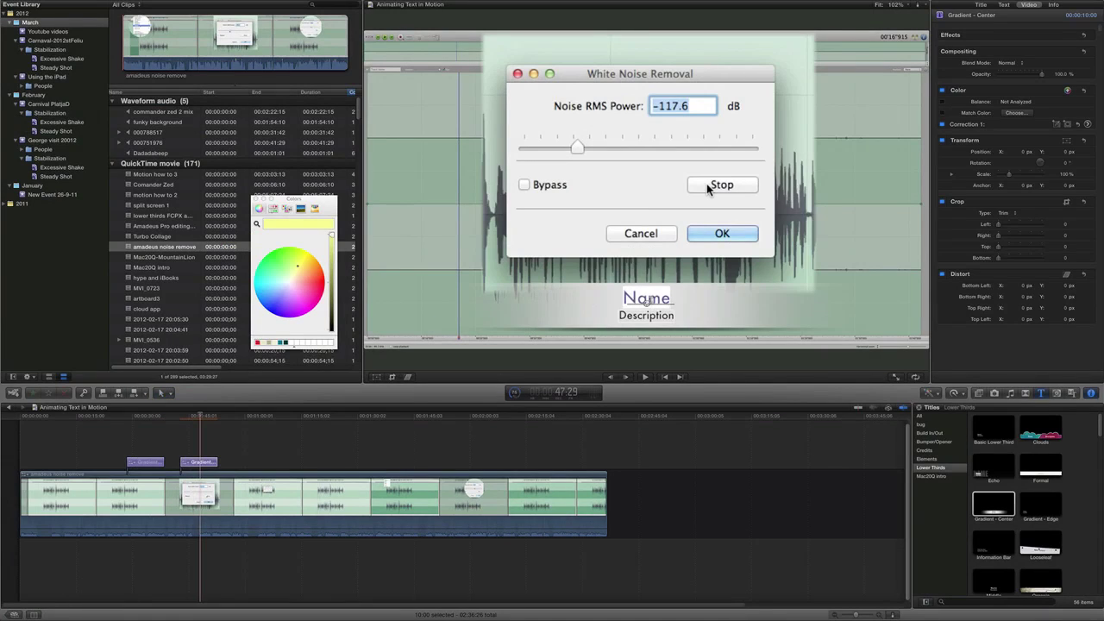
Step: Change the lower third's Name text to Mac20Q
double_click(647, 299)
type("Mac")
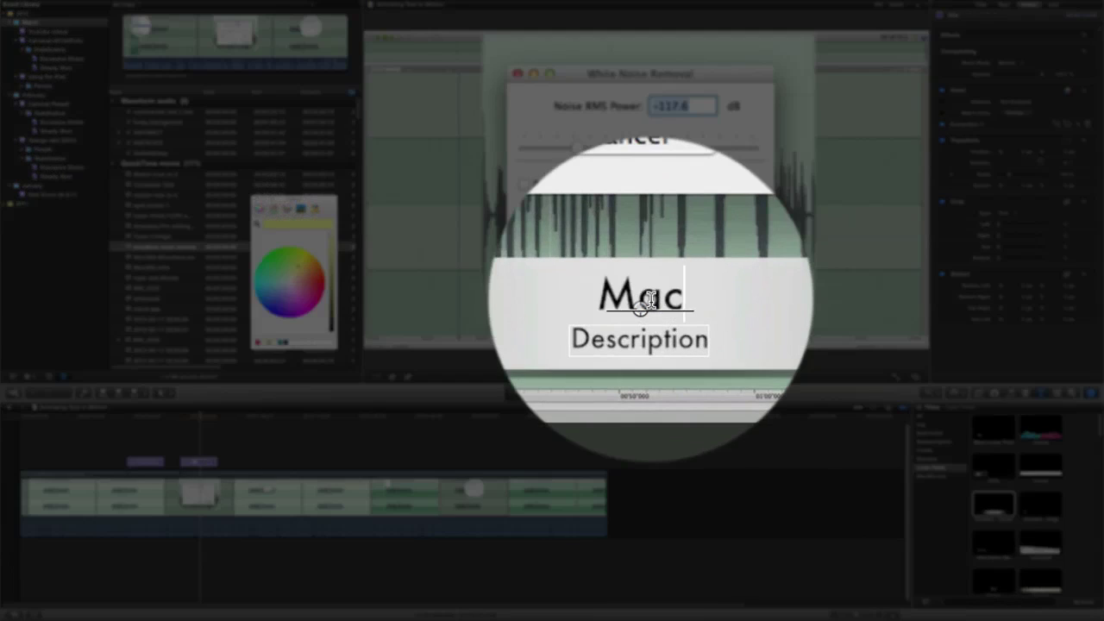
type("20")
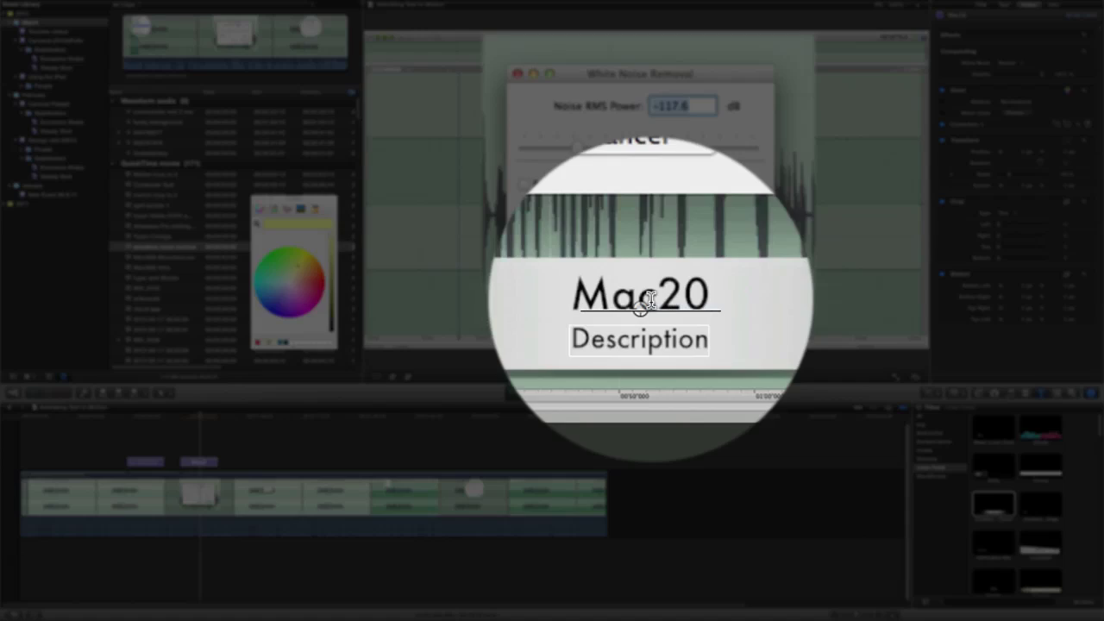
type("Q")
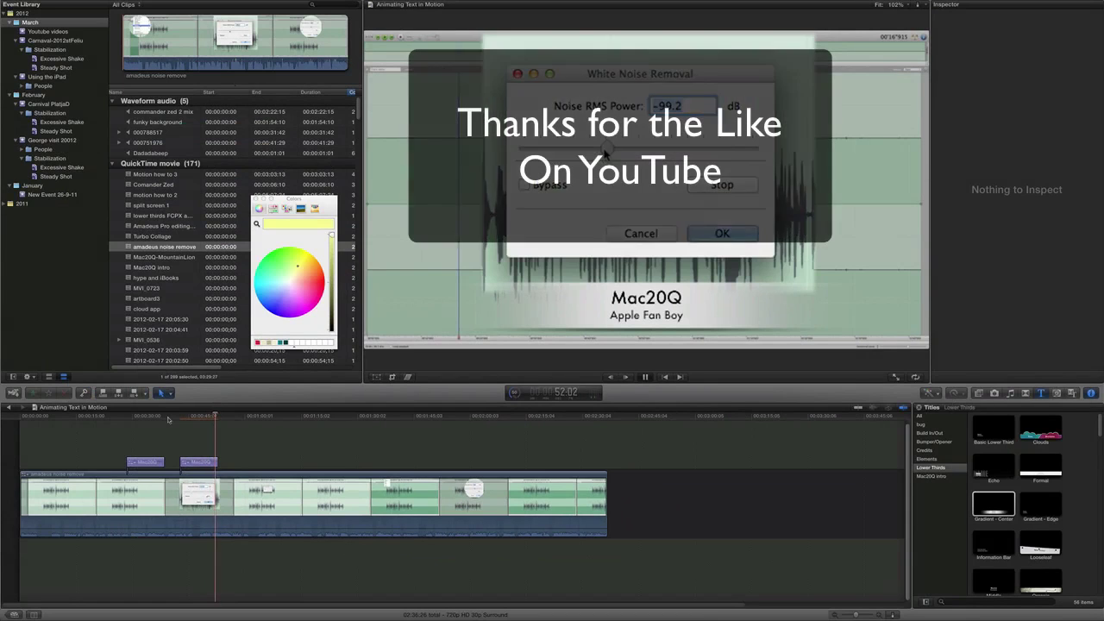
key("space")
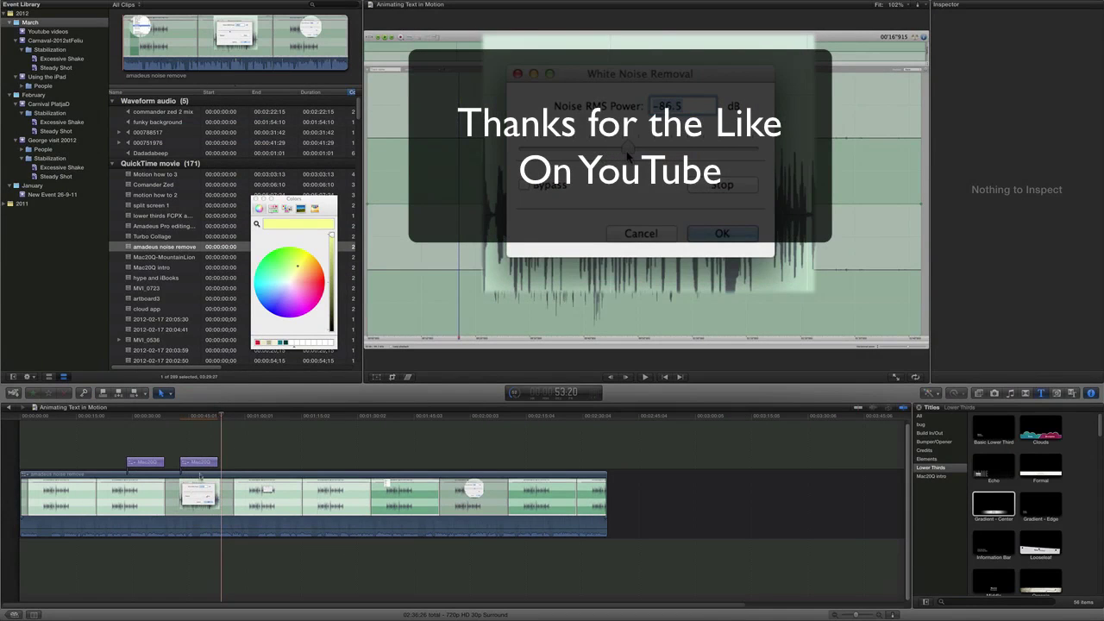
Step: Select the Mac20Q title clip, show its inspector, and bring up the Transitions browser
left_click(201, 463)
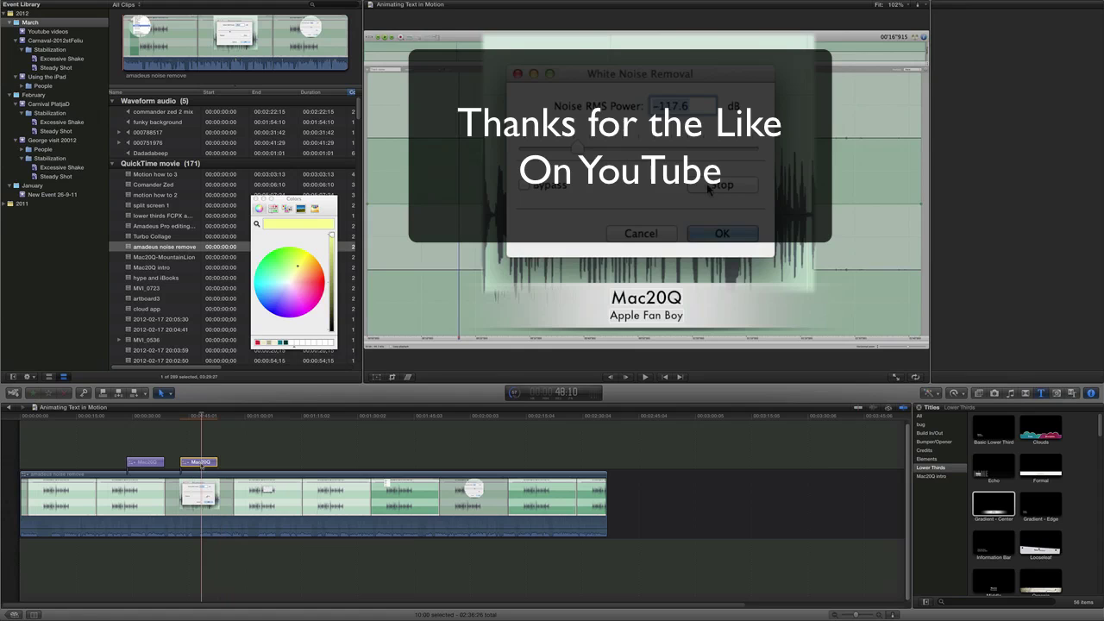
key("super+4")
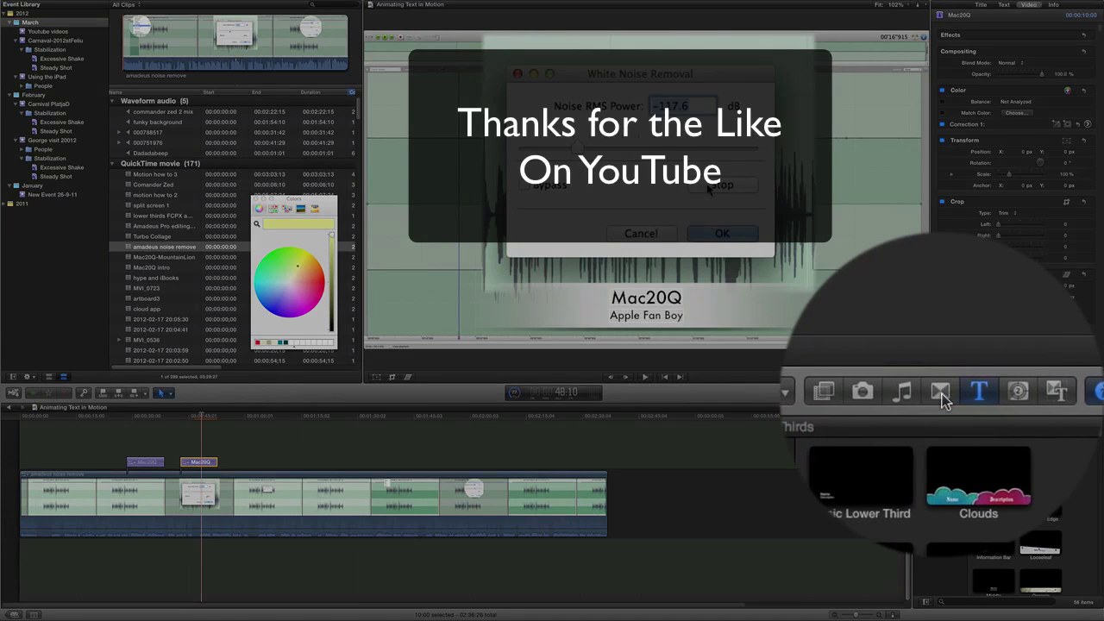
left_click(941, 394)
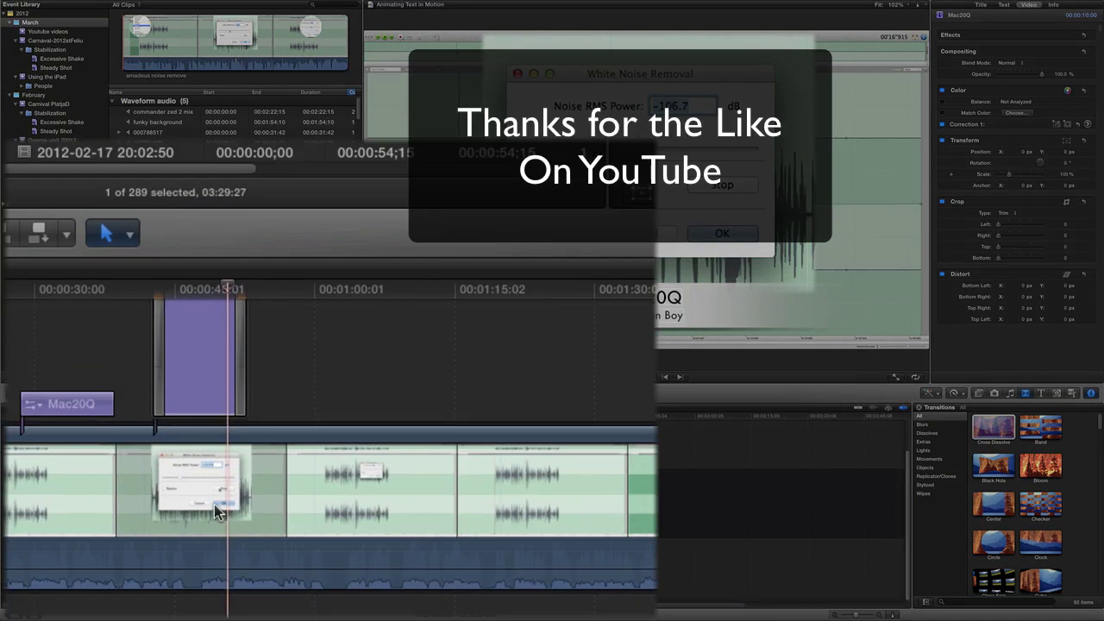
Step: Drag the clip's audio volume line down to -23 dB
left_click_drag(203, 516, 201, 540)
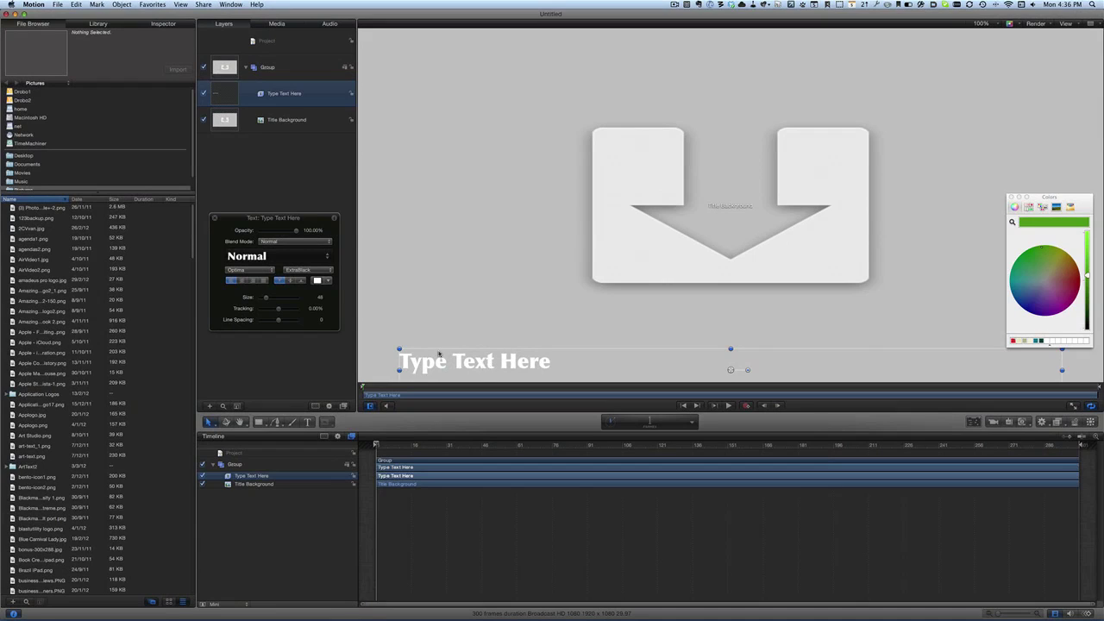
Step: Replace the placeholder title text with Mac20Q
double_click(459, 363)
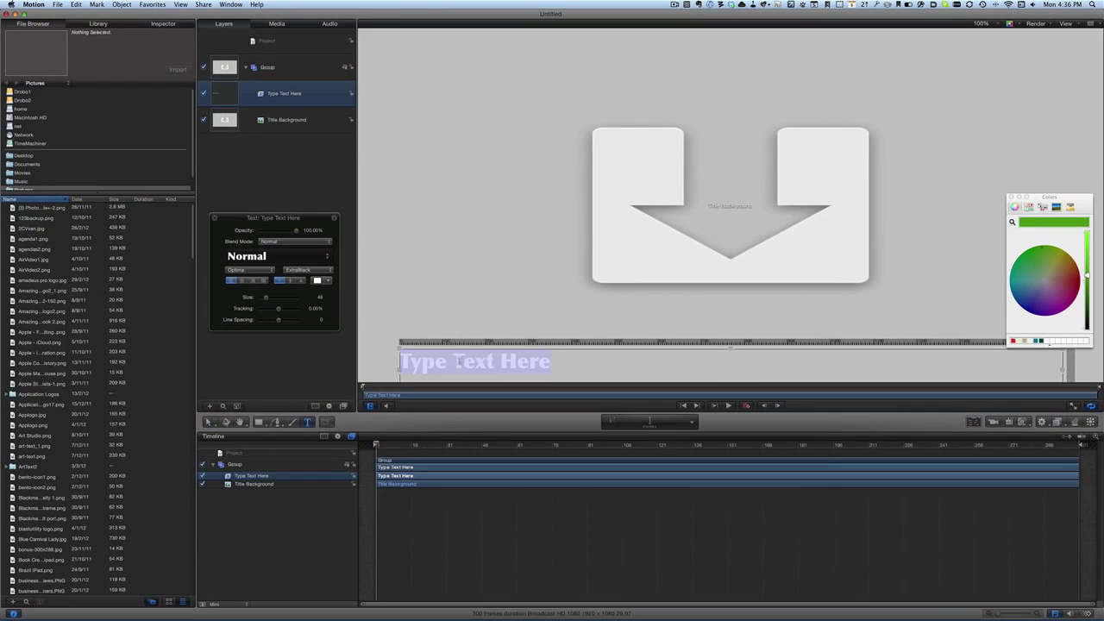
type("Mac20Q")
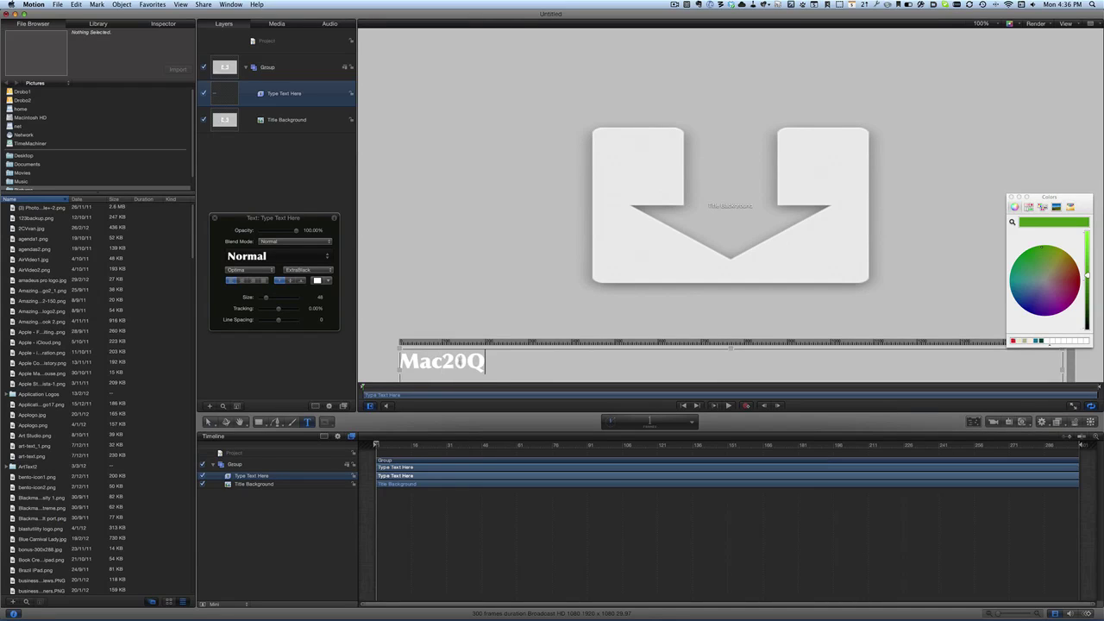
key("Escape")
Step: Move Mac20Q to the top of the frame and right-align it in the corner
left_click_drag(572, 370, 483, 168)
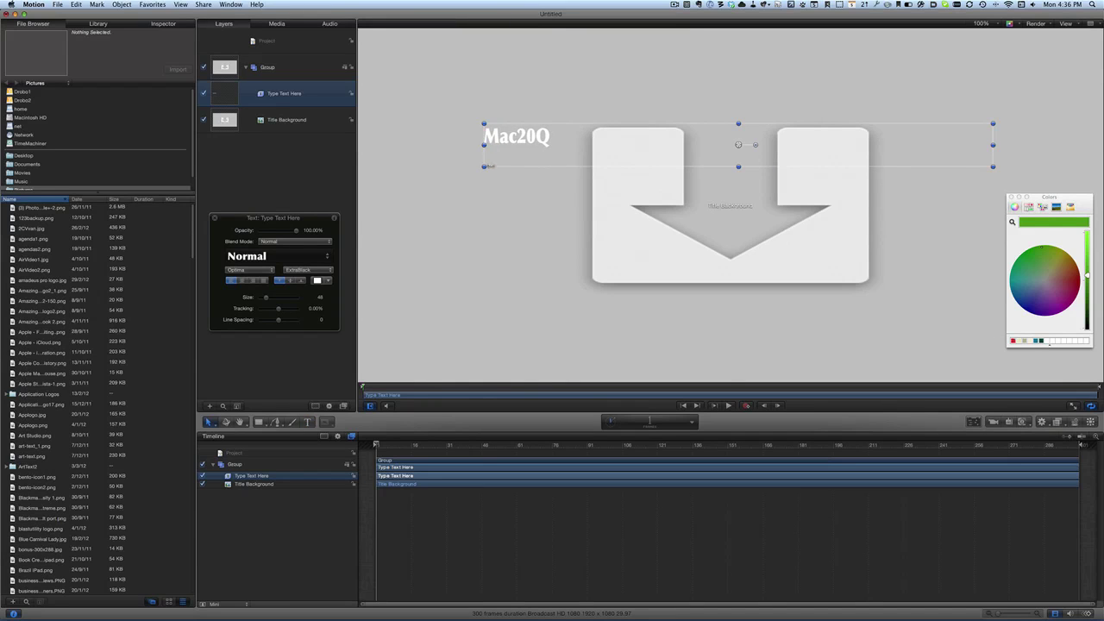
left_click(253, 279)
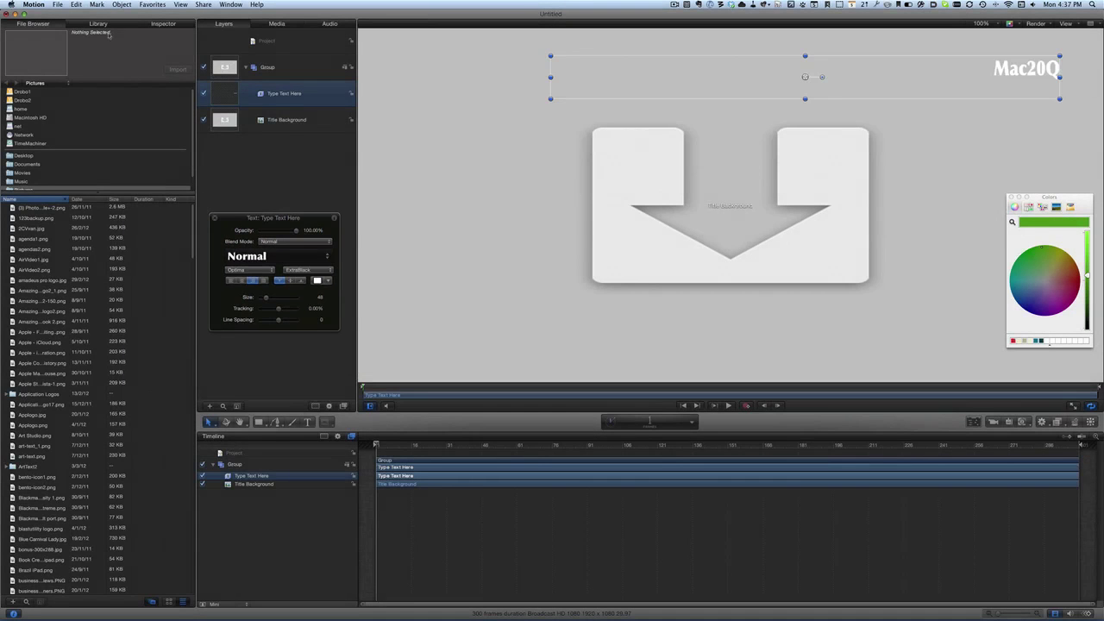
left_click(98, 24)
Step: Apply the Type On text behavior to the Mac20Q layer and preview it
left_click(43, 171)
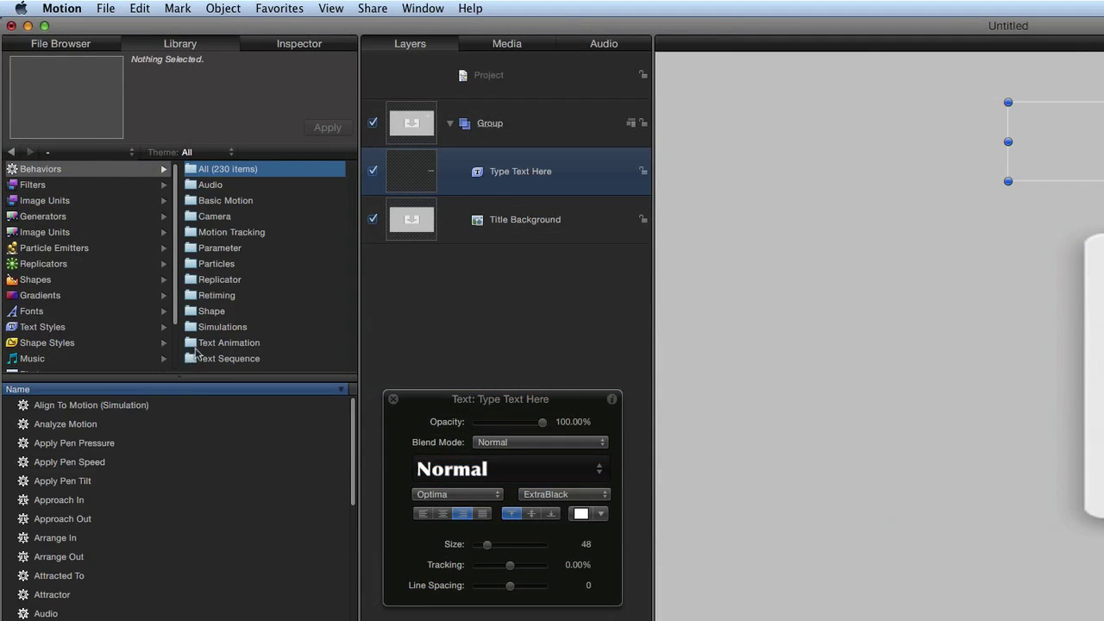
left_click(198, 345)
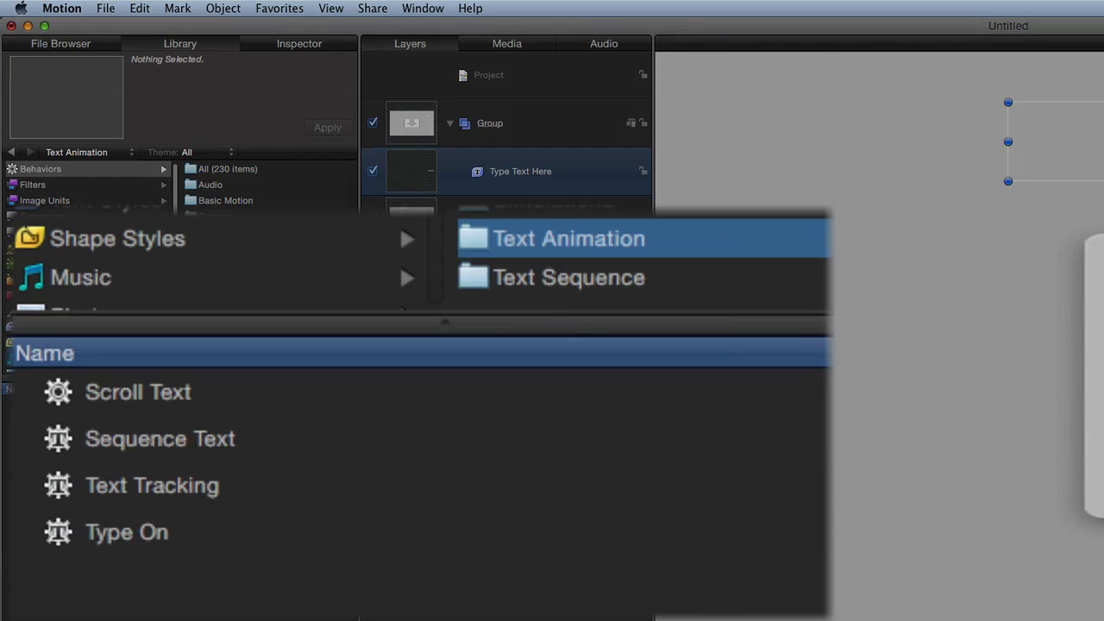
left_click(131, 534)
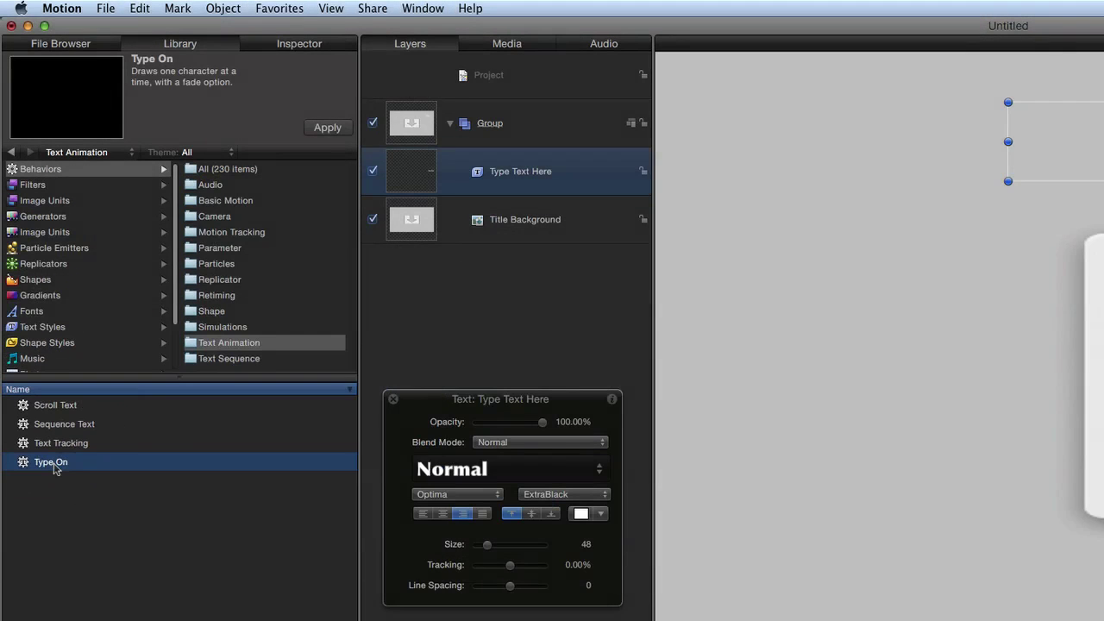
left_click_drag(59, 463, 546, 178)
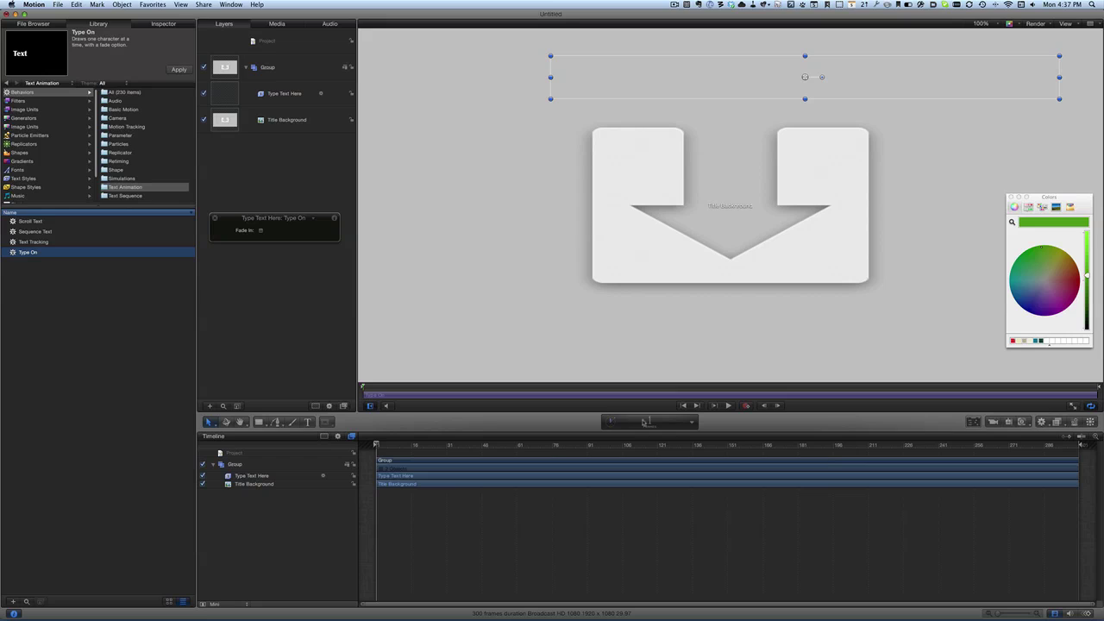
left_click(727, 405)
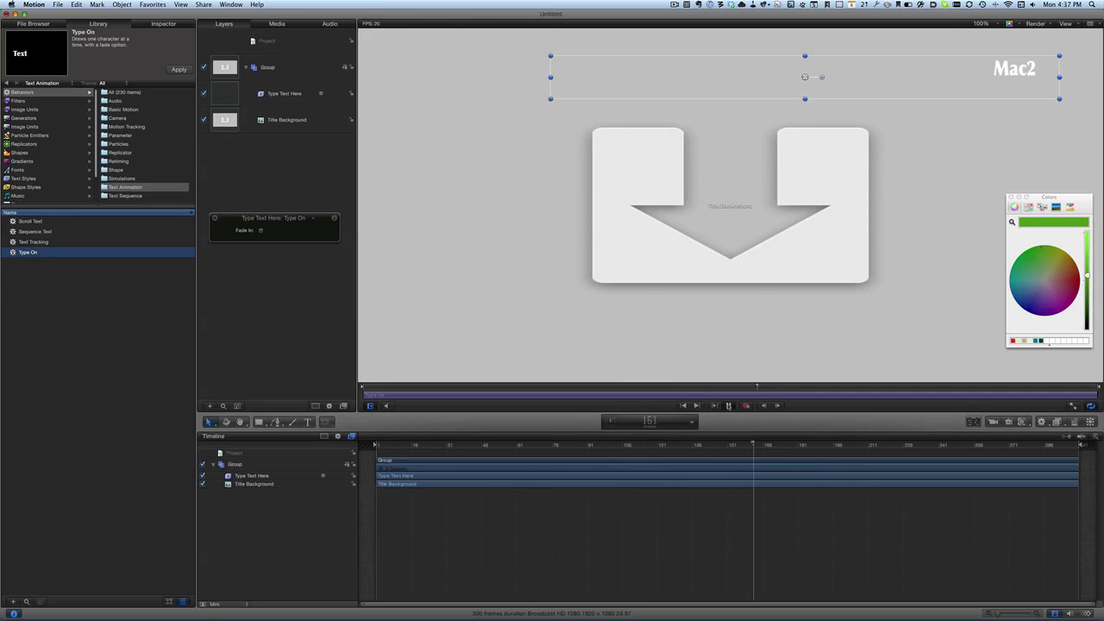
left_click(30, 221)
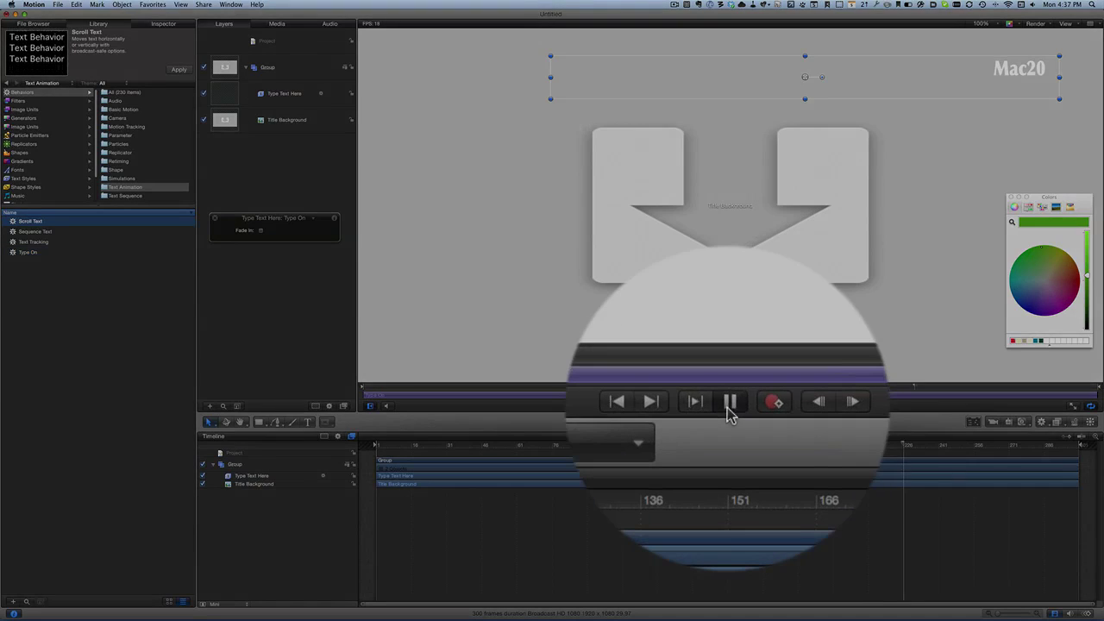
left_click(727, 406)
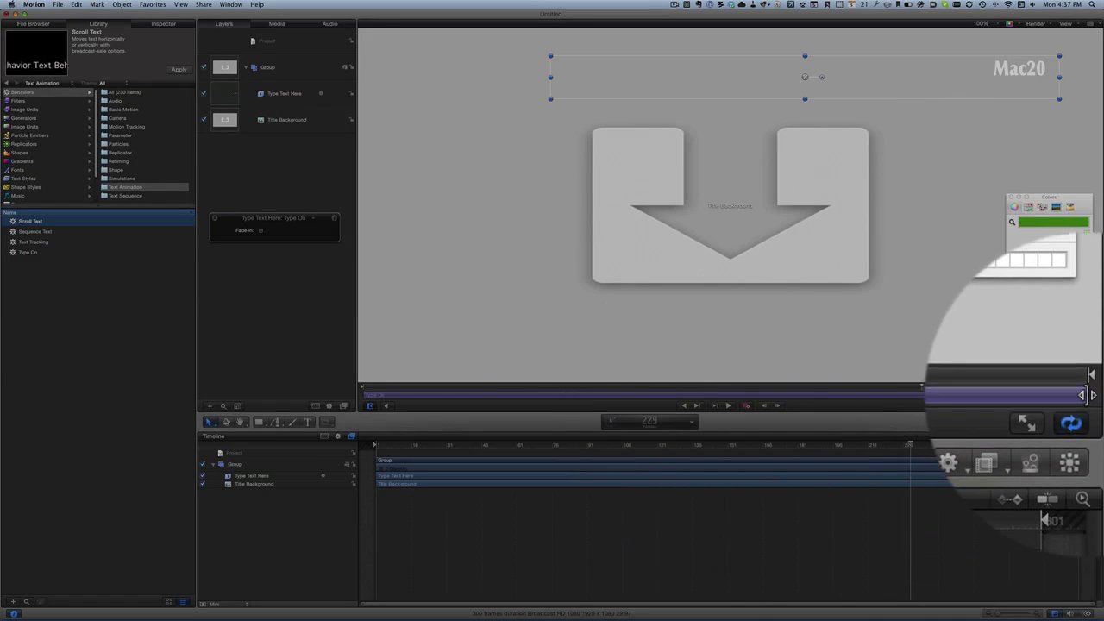
Step: End the play range at frame 265 and trim Type On to 31 frames
left_click_drag(1063, 400, 568, 402)
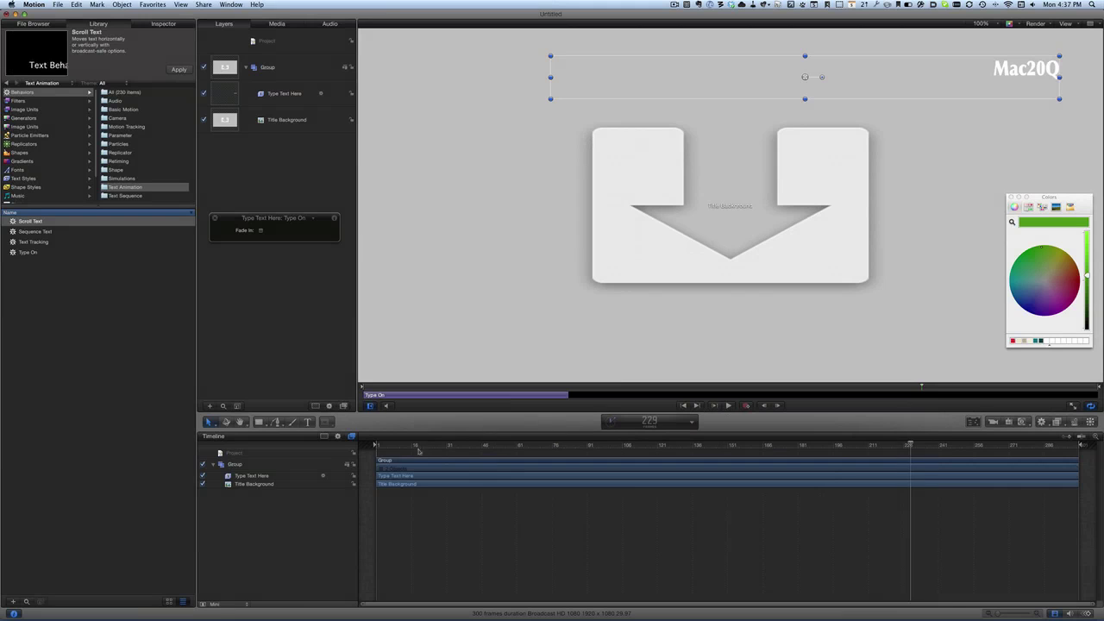
left_click(727, 405)
left_click(727, 407)
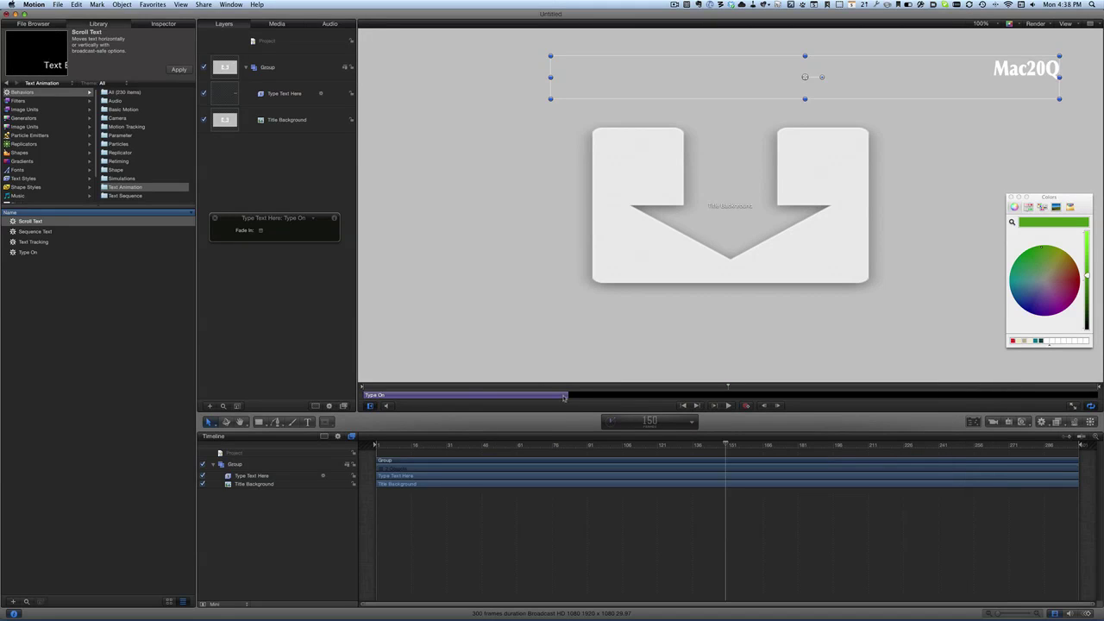
left_click_drag(567, 397, 439, 396)
left_click(728, 406)
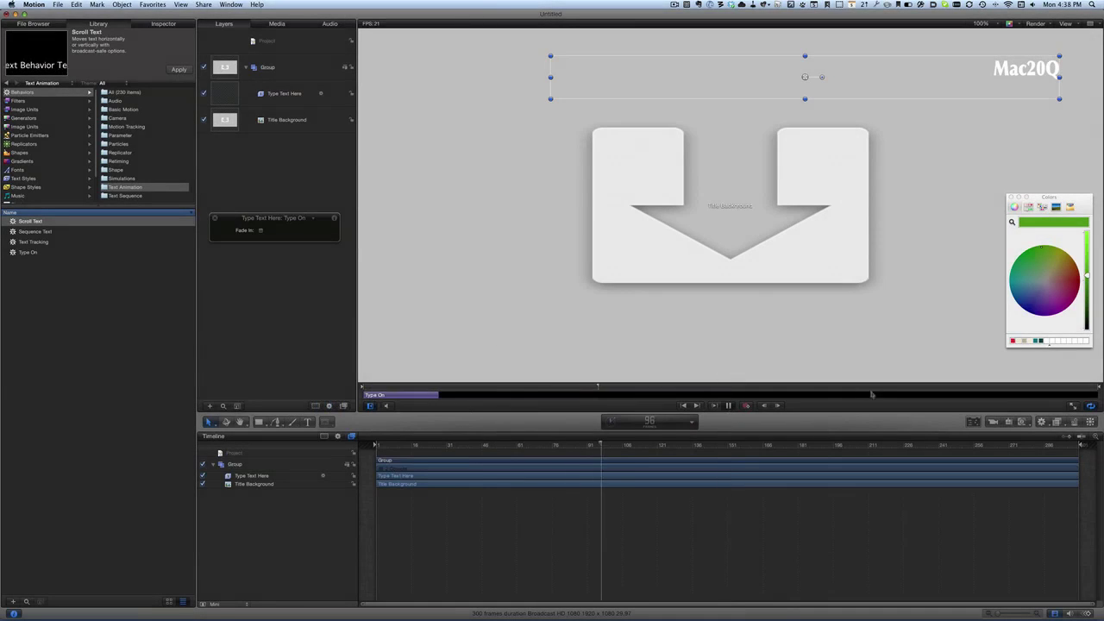
key("space")
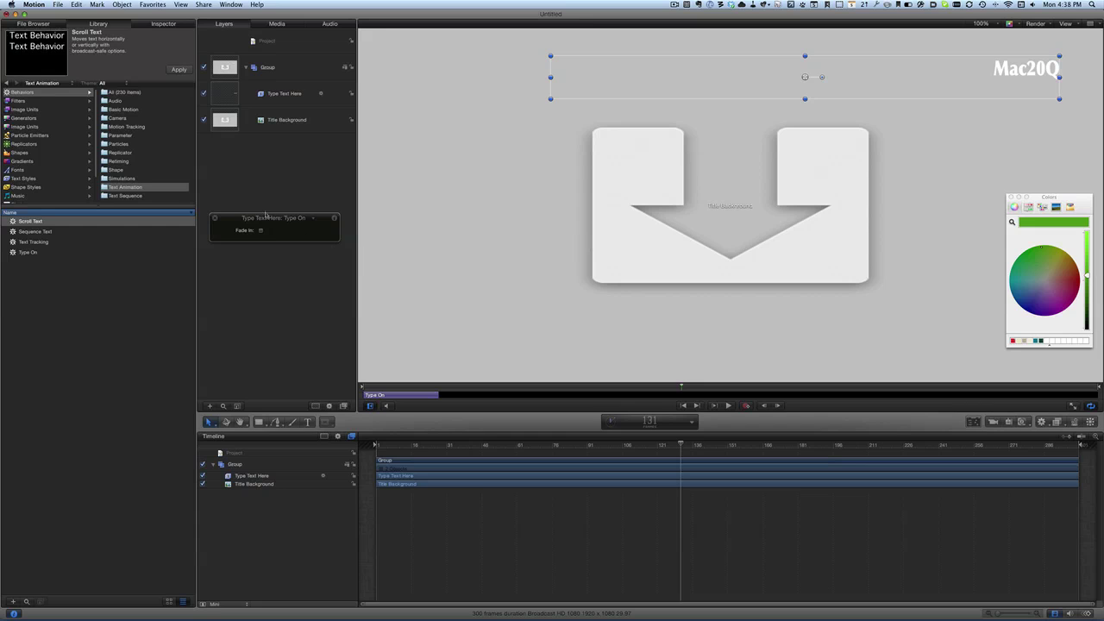
Step: Turn on Fade In for the Type On behaviour and widen Mac20Q's tracking to about 4.92%
left_click(161, 25)
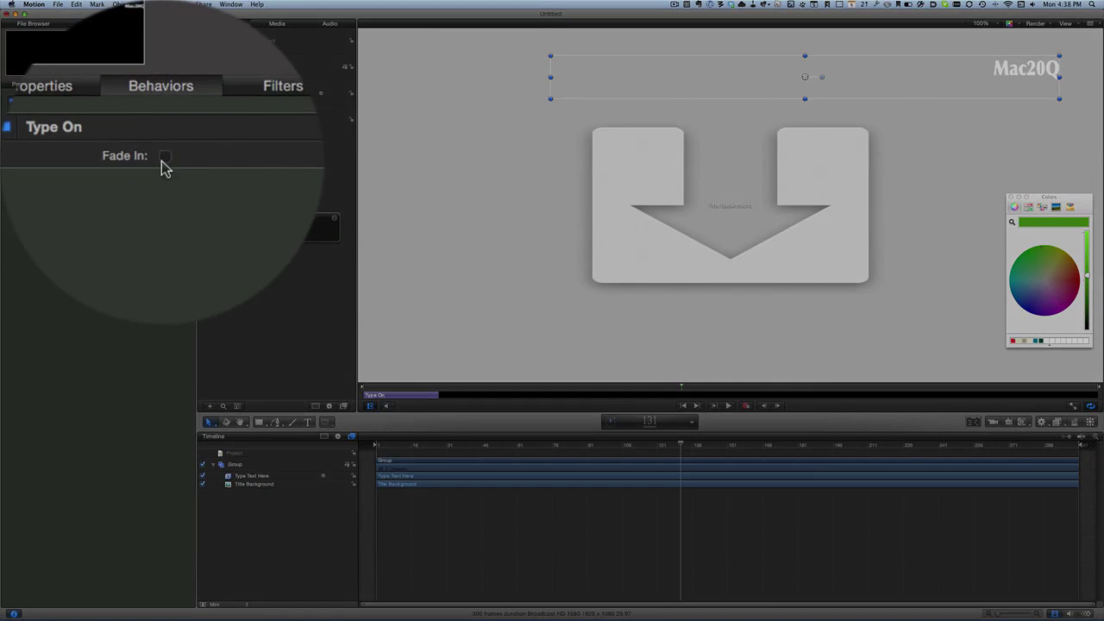
left_click(75, 112)
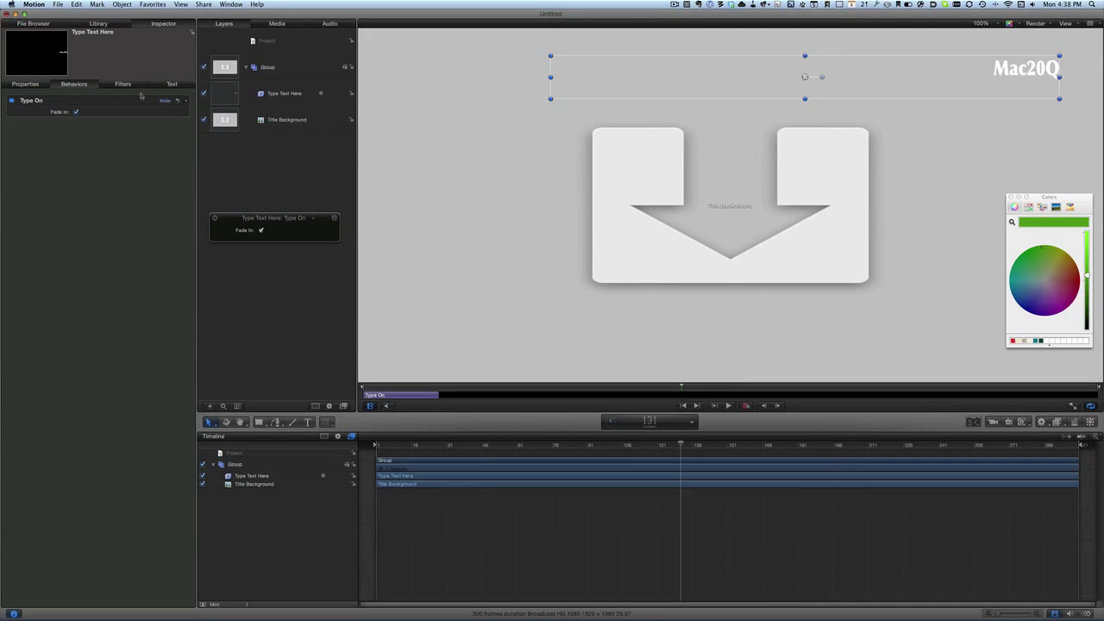
left_click(171, 83)
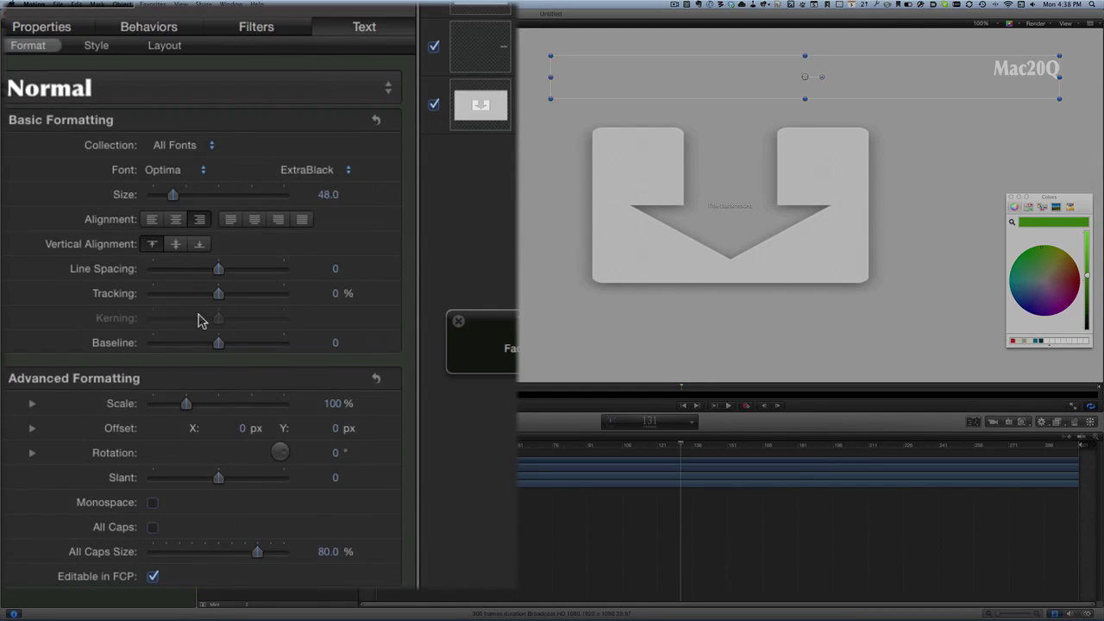
left_click_drag(220, 297, 224, 298)
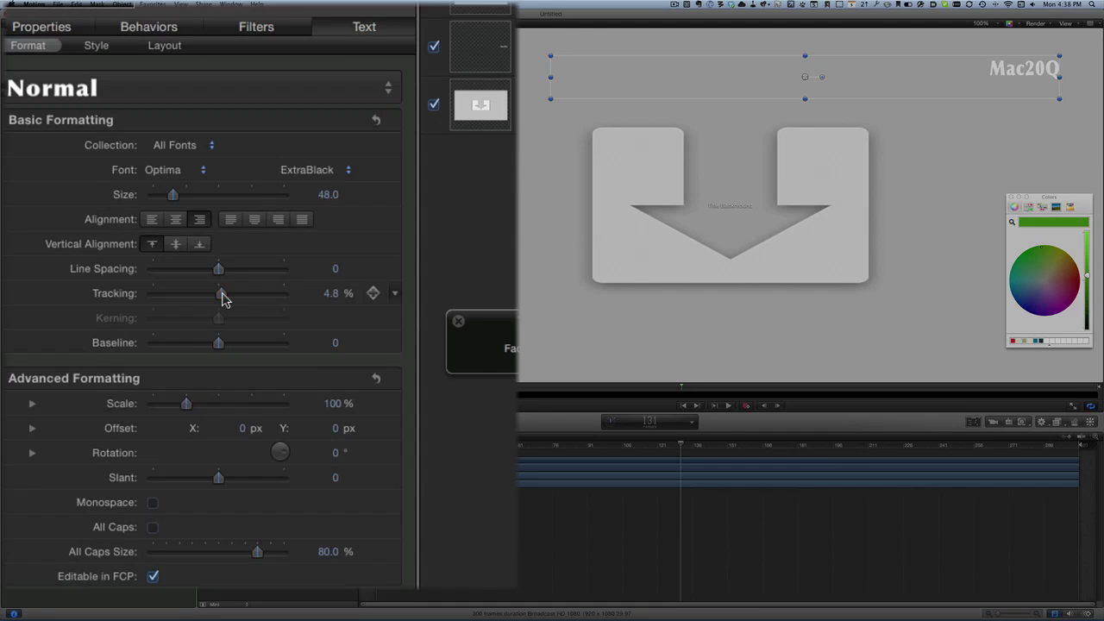
left_click_drag(223, 297, 222, 295)
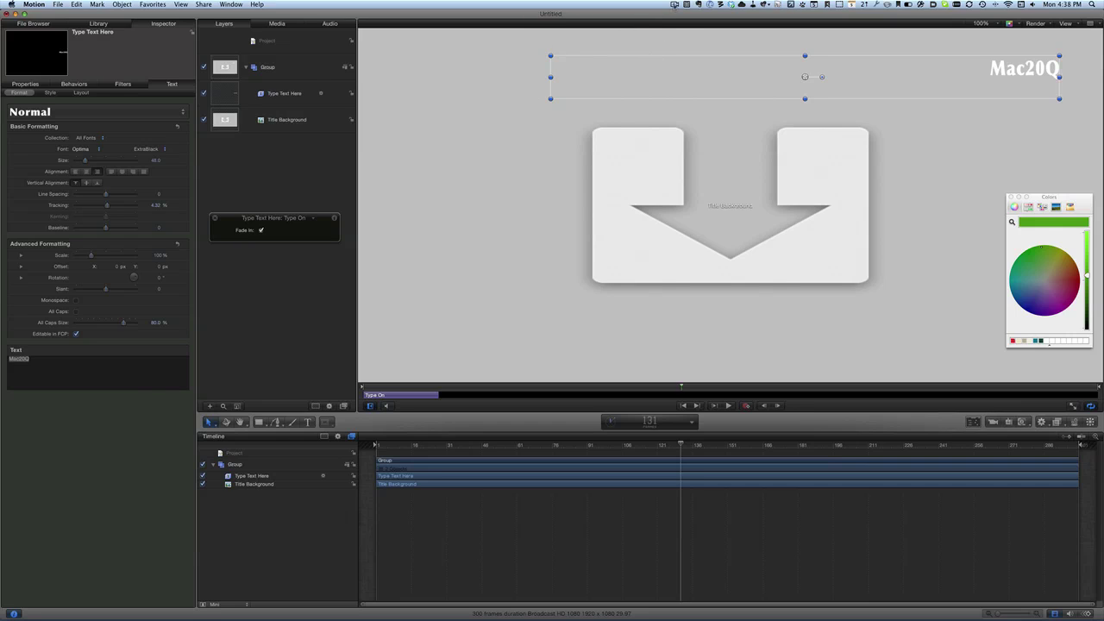
left_click(58, 4)
Step: Publish the template as 'Topright bug' under theme amazing 1 and category bug
left_click(95, 63)
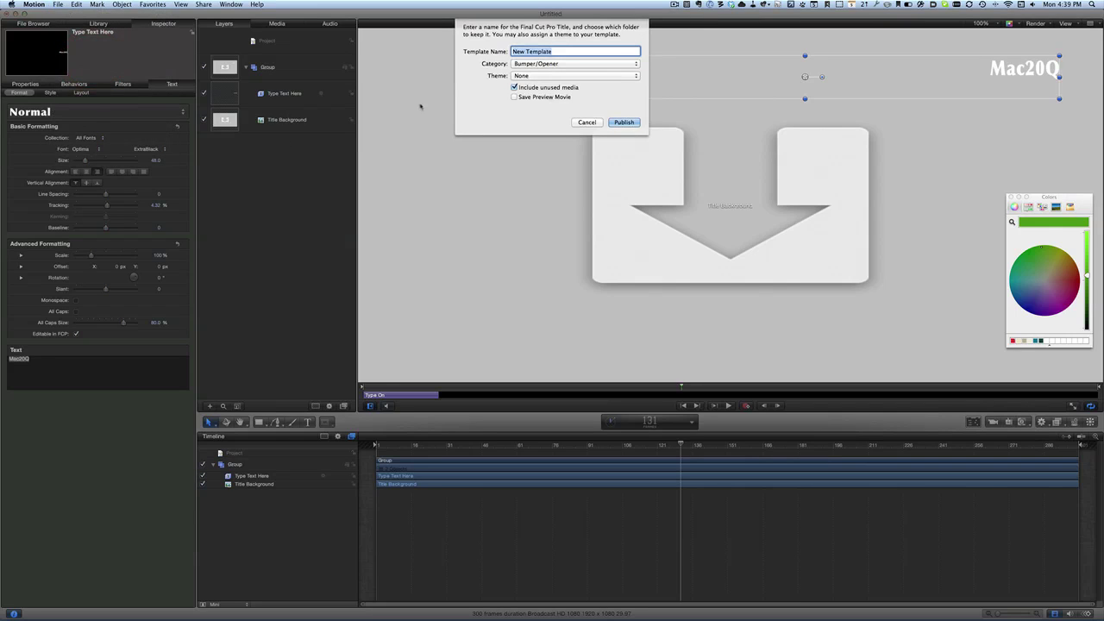
type("Topright bug")
left_click(552, 76)
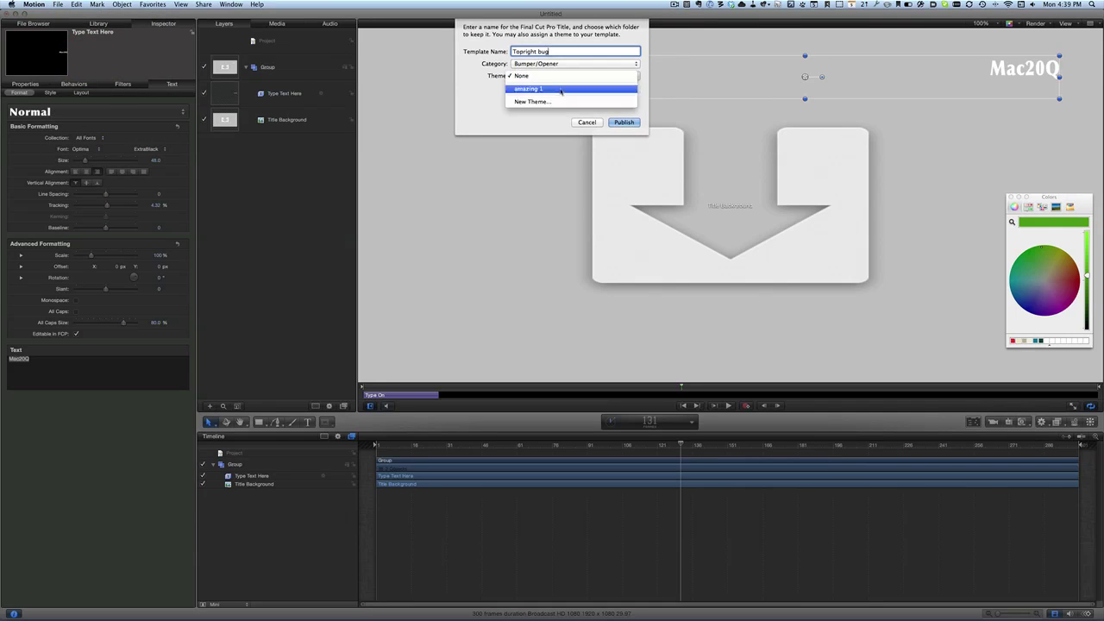
left_click(554, 90)
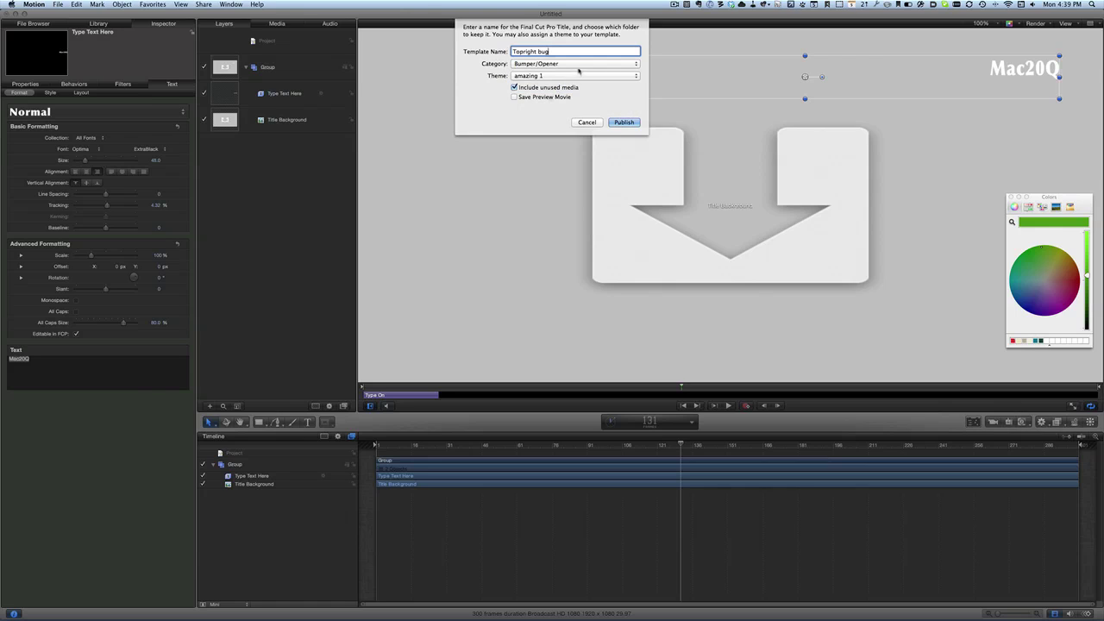
left_click(578, 65)
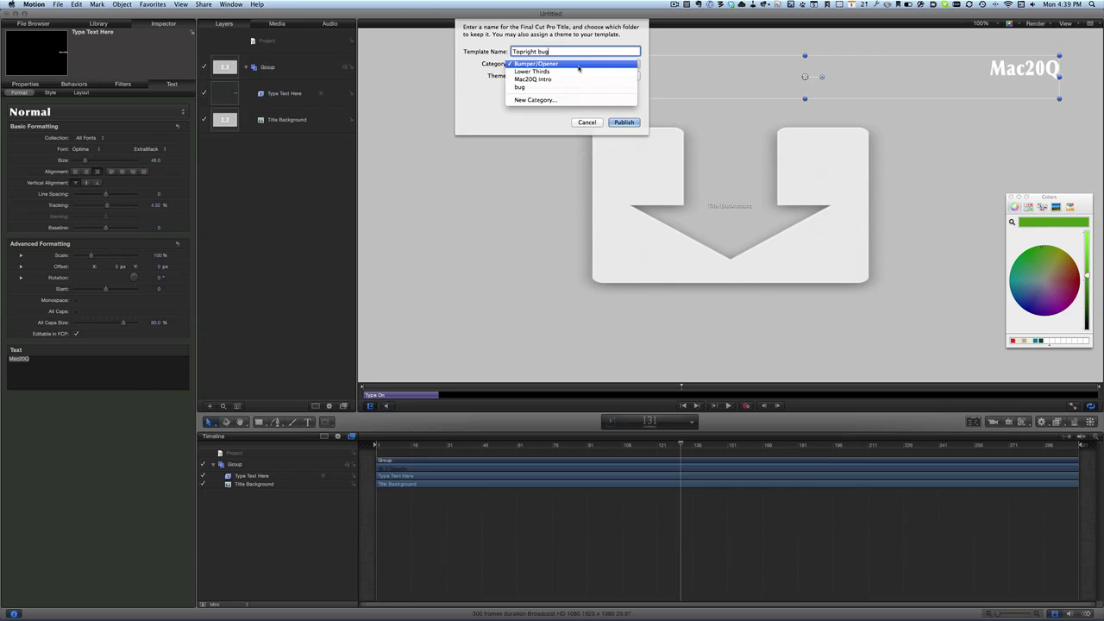
left_click(549, 90)
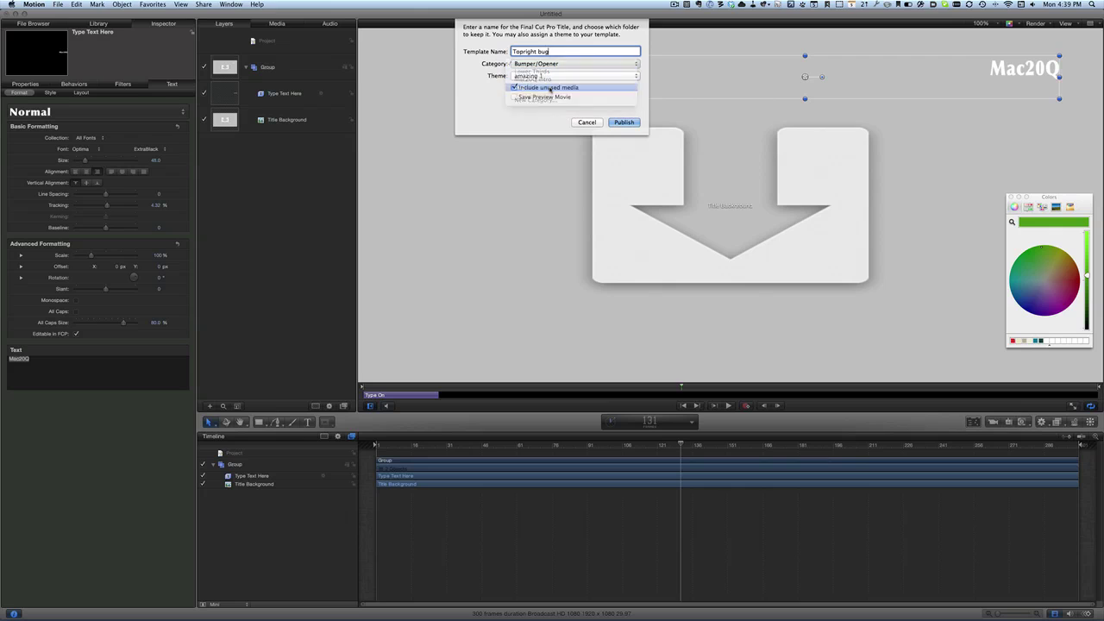
left_click(623, 122)
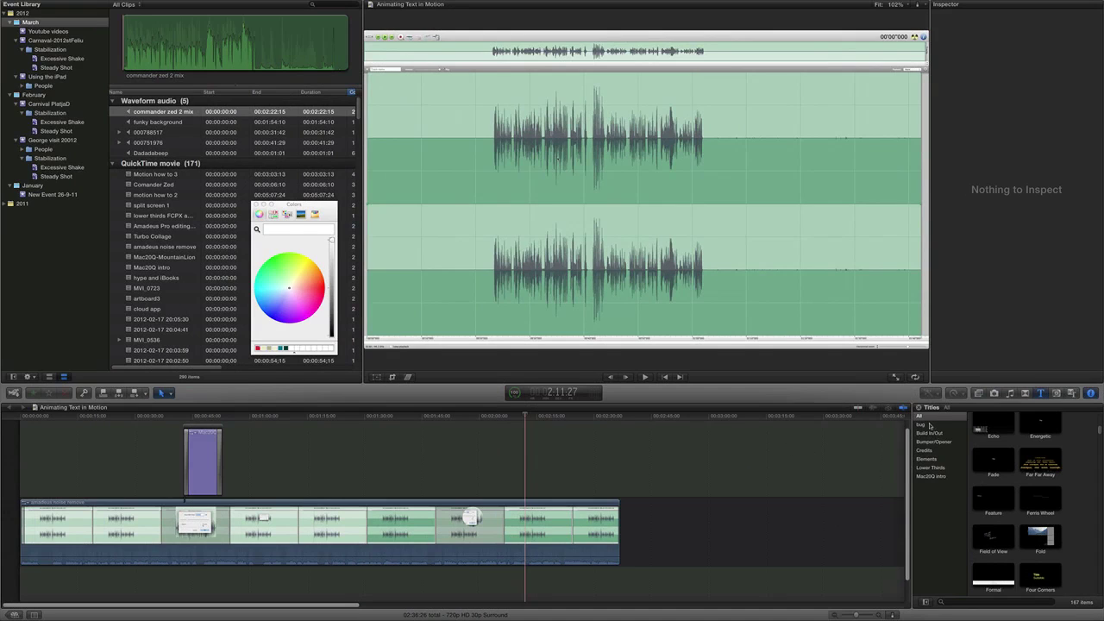
Step: Browse the amazing 1 theme and connect its Topright bug title at the playhead
left_click(1072, 393)
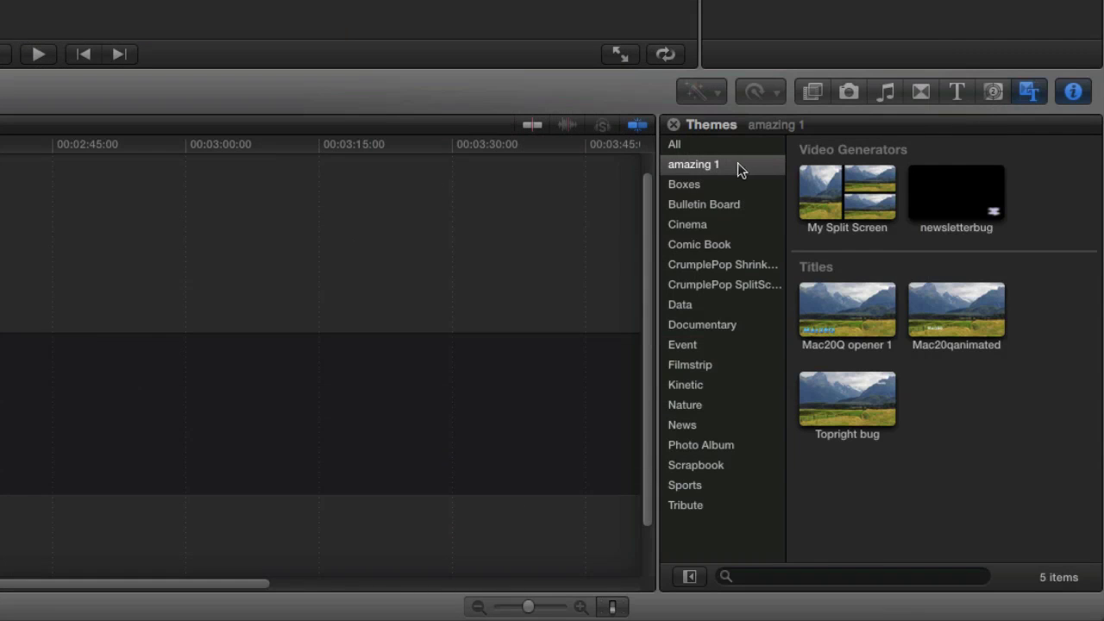
left_click(857, 391)
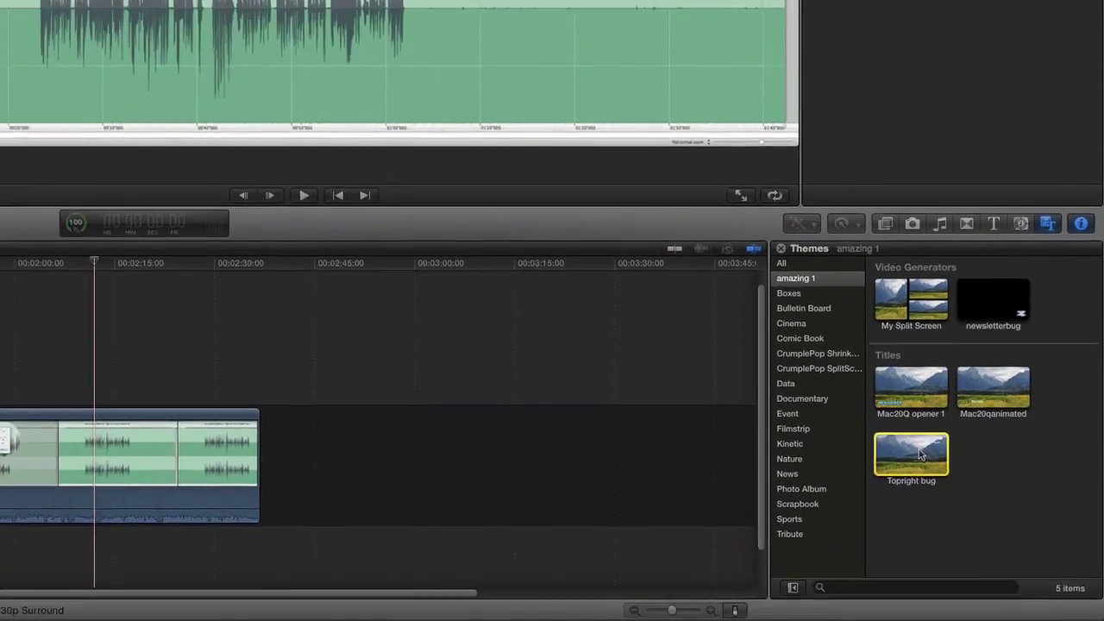
key("q")
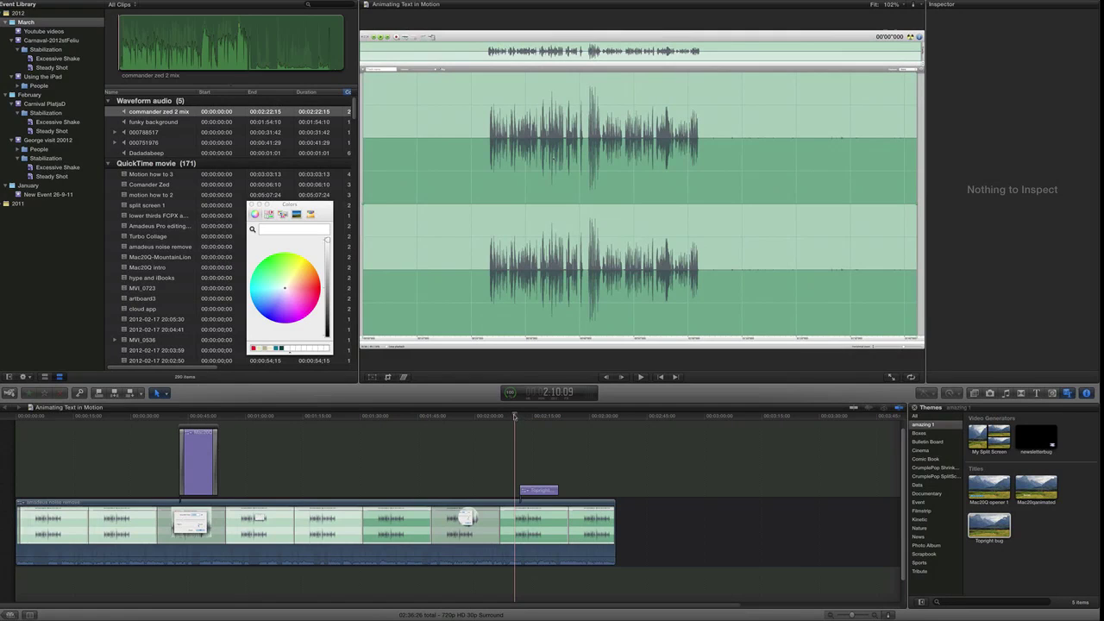
left_click_drag(515, 416, 519, 416)
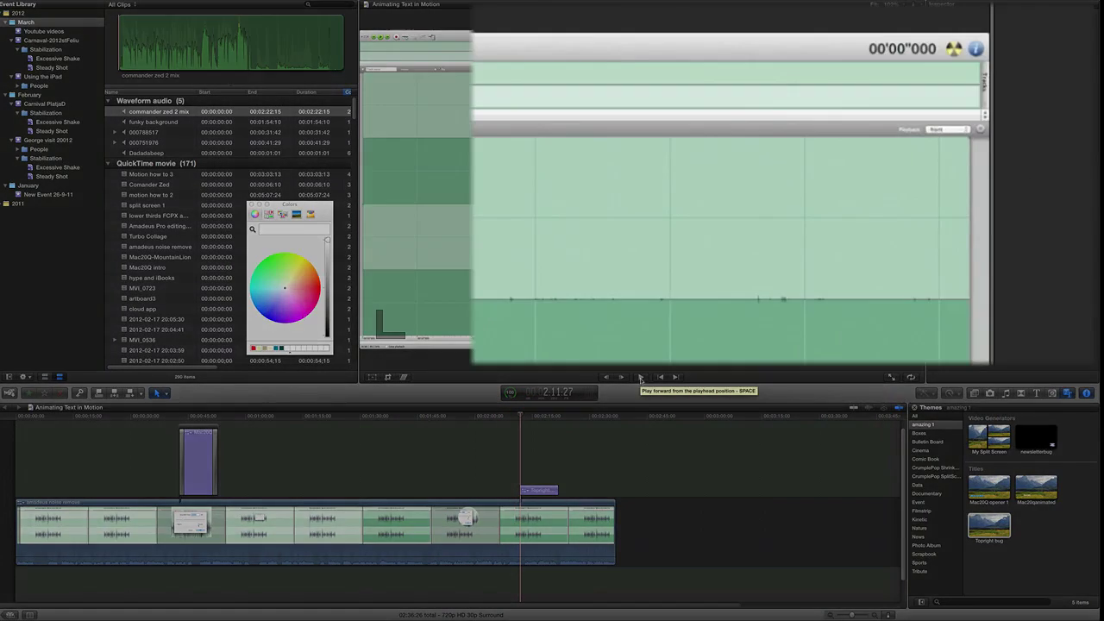
left_click(640, 378)
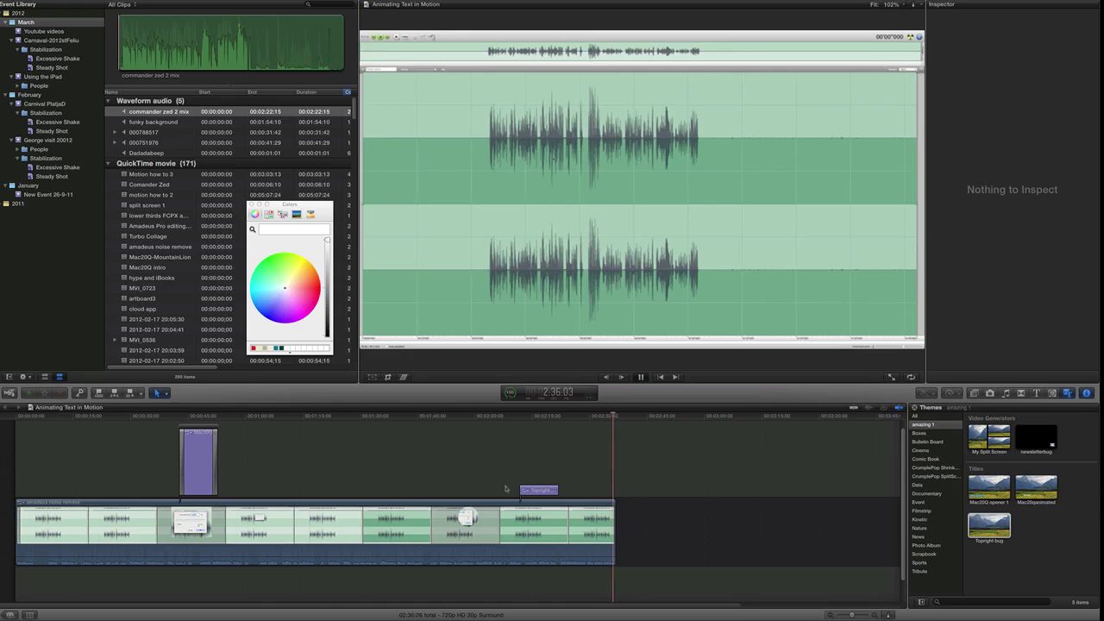
key("space")
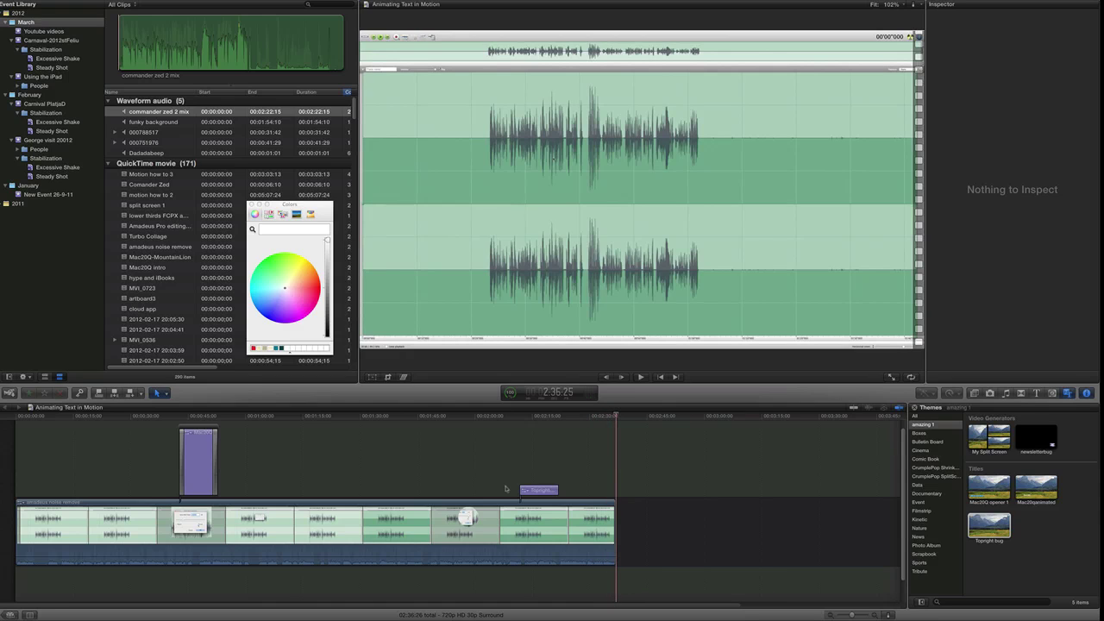